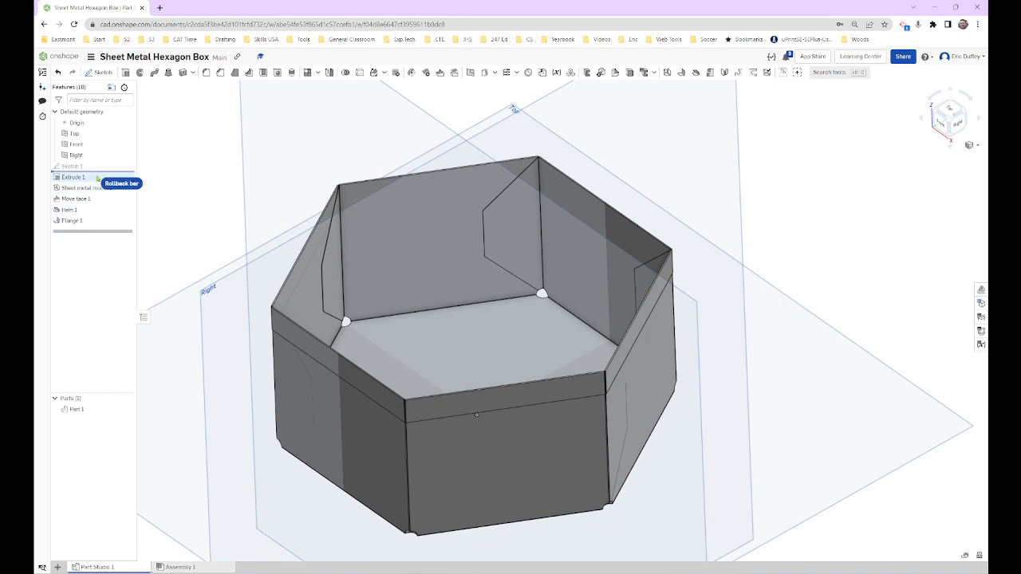
# Step: Inspect Sketch 1 from the top, look over the polygon tool variants, and reposition the hexagon's across-flats dimension beside the profile
pyautogui.doubleClick(93, 166)
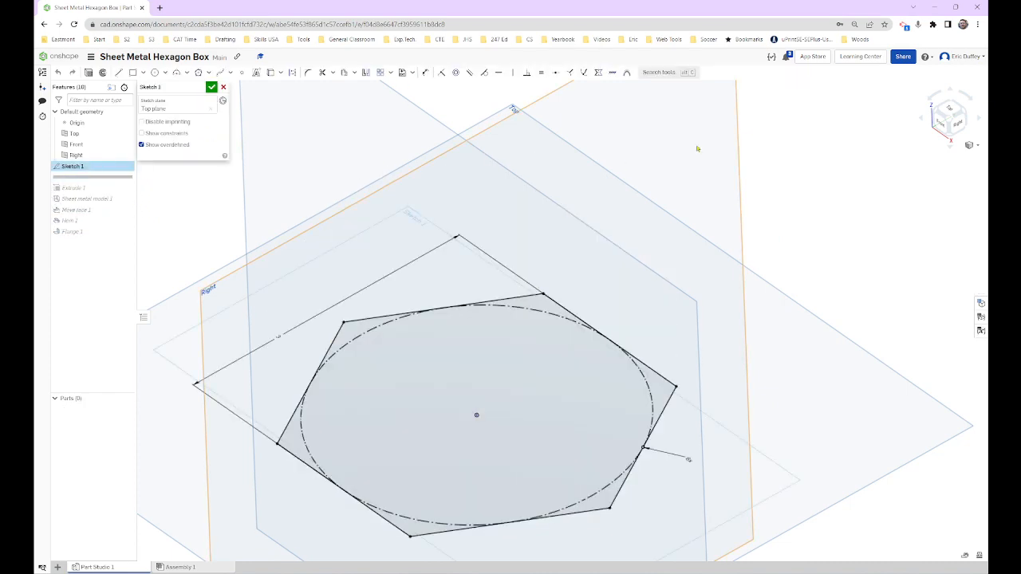
pyautogui.click(949, 112)
pyautogui.scroll(2, 524, 327)
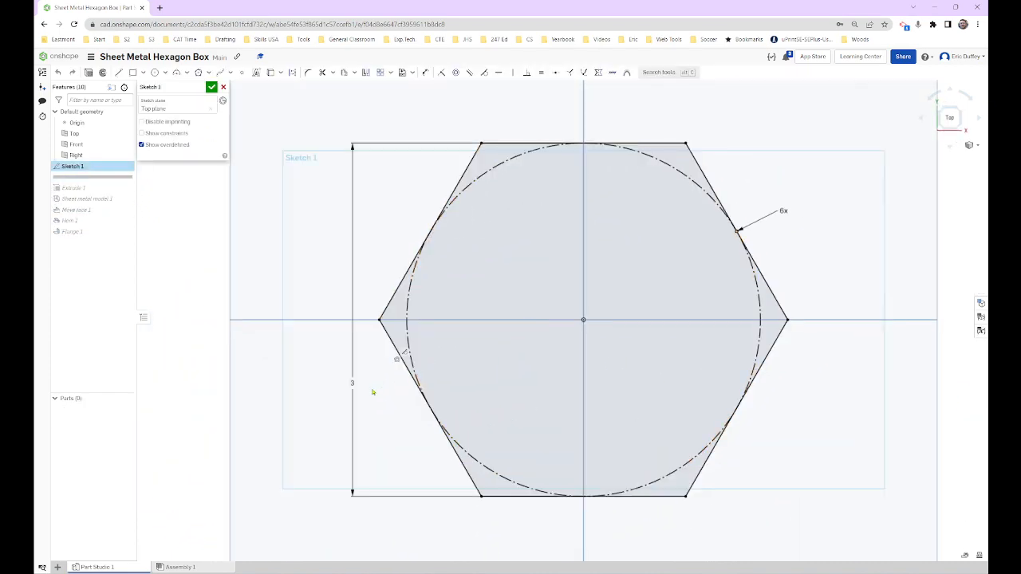
pyautogui.moveTo(353, 381)
pyautogui.mouseDown()
pyautogui.moveTo(355, 320)
pyautogui.moveTo(385, 249)
pyautogui.mouseUp()
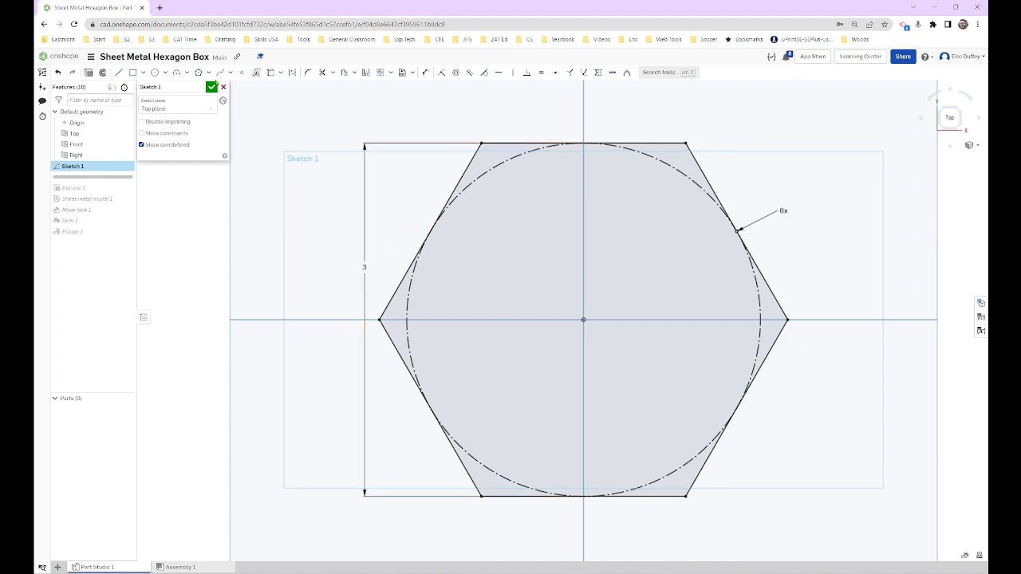
pyautogui.click(208, 73)
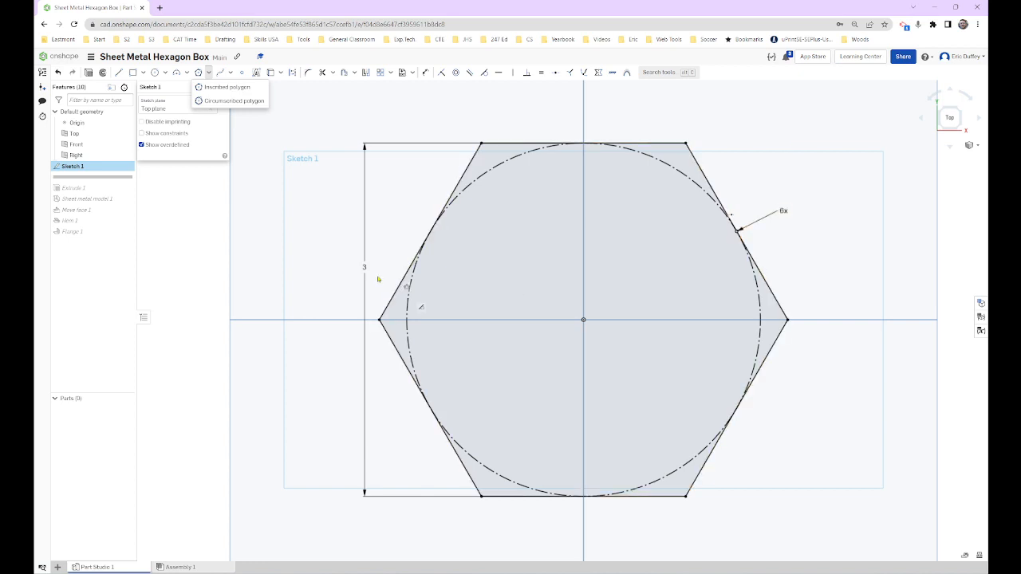
pyautogui.moveTo(358, 268); pyautogui.dragTo(351, 271)
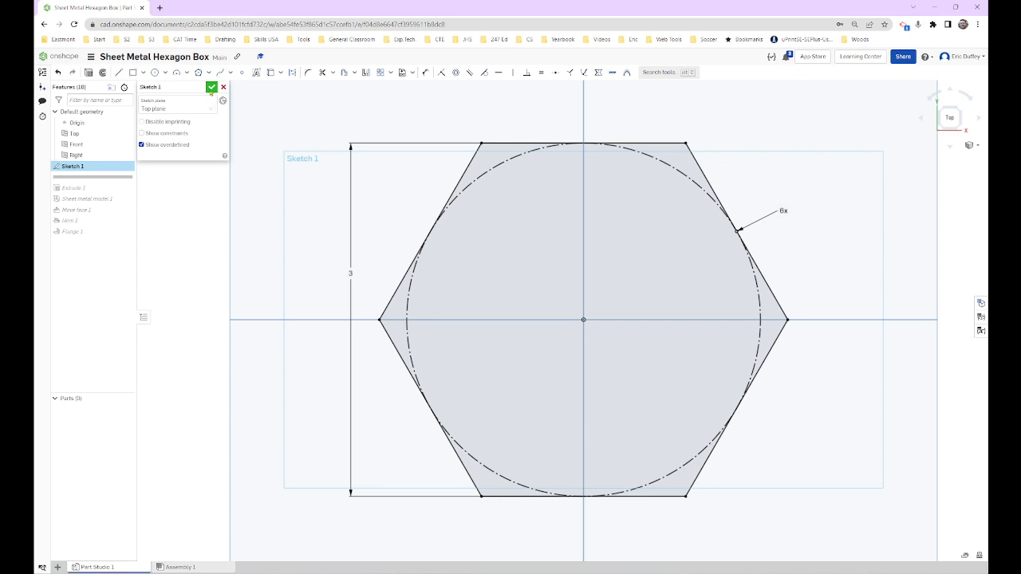
pyautogui.click(211, 88)
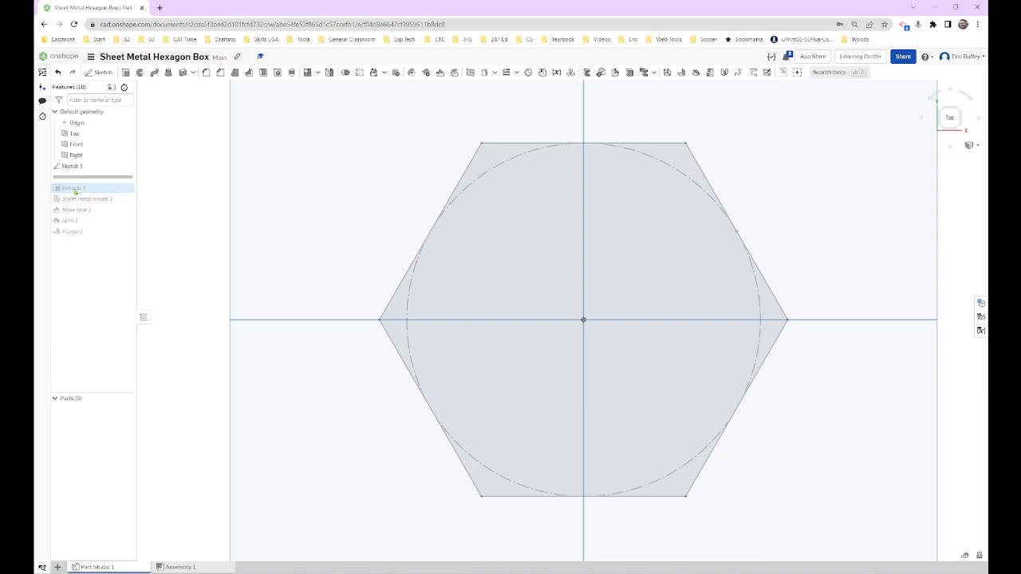
# Step: Move the rollback bar to the end of the feature list and review the depth settings of Extrude 1
pyautogui.moveTo(101, 178); pyautogui.dragTo(93, 247)
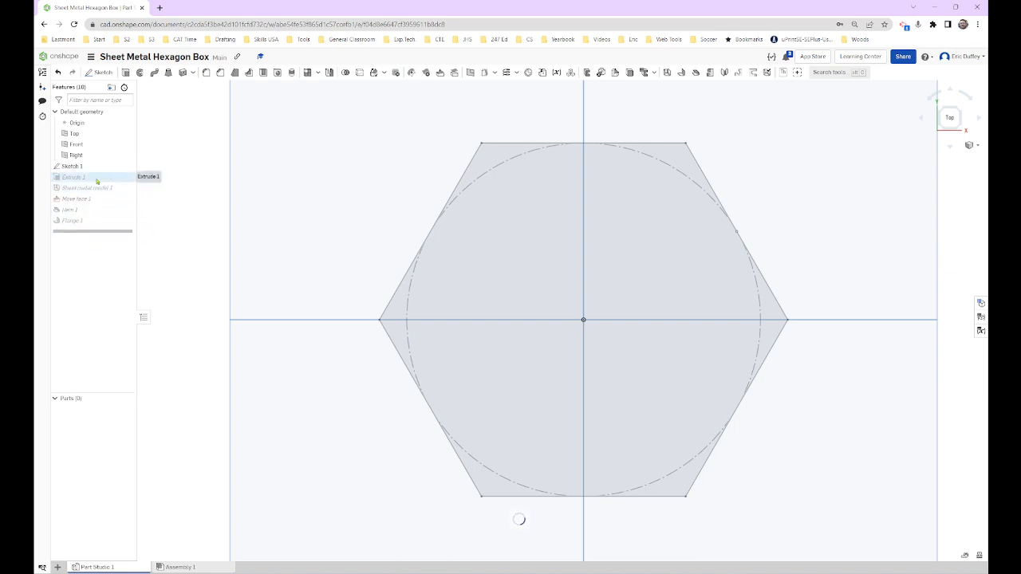
pyautogui.doubleClick(97, 178)
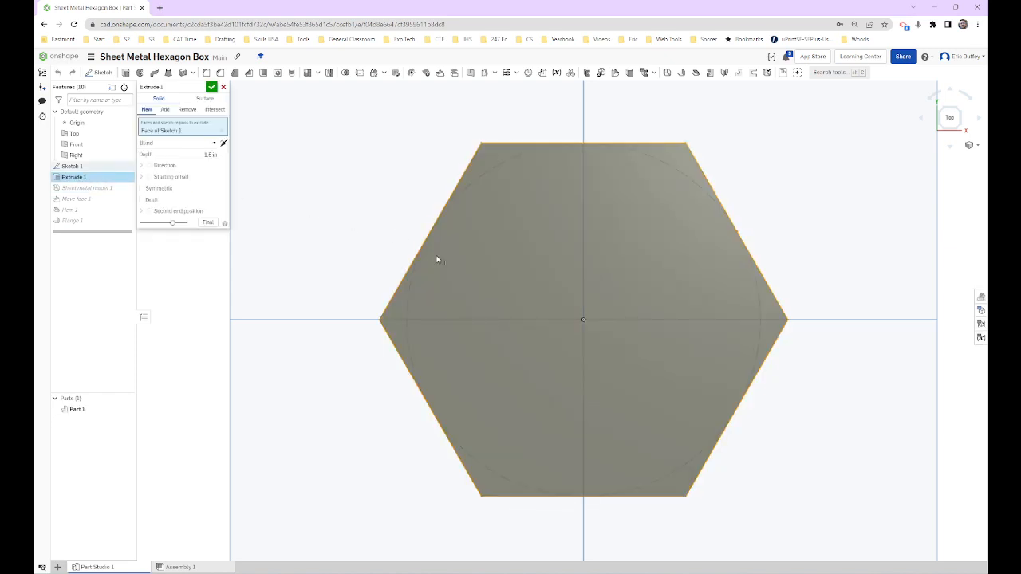
pyautogui.moveTo(437, 259); pyautogui.dragTo(492, 251, button='right')
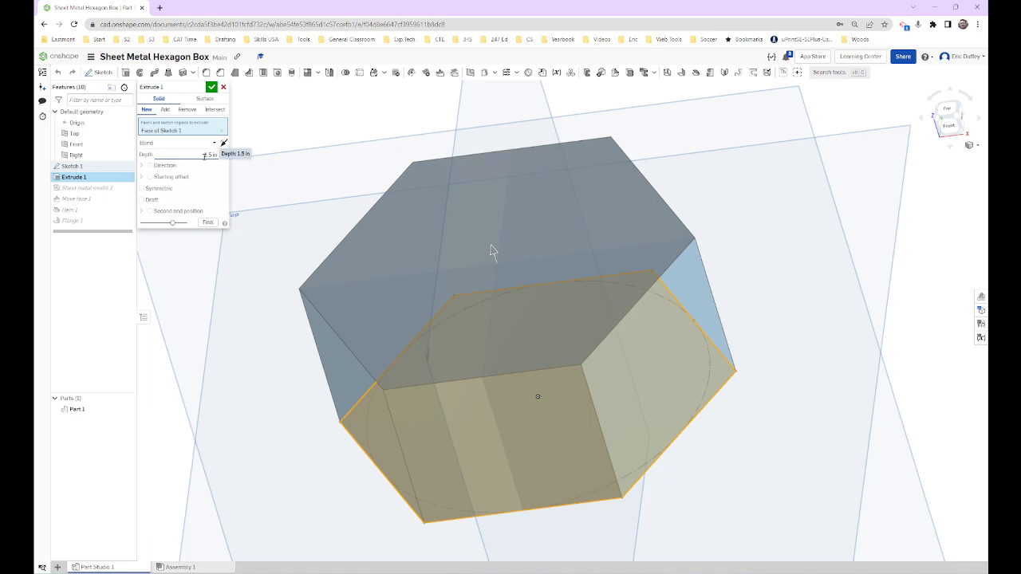
pyautogui.click(212, 87)
# Step: Open Sheet metal model 1 and examine its thickness, bend radius, corner relief type and corner relief diameter
pyautogui.doubleClick(88, 188)
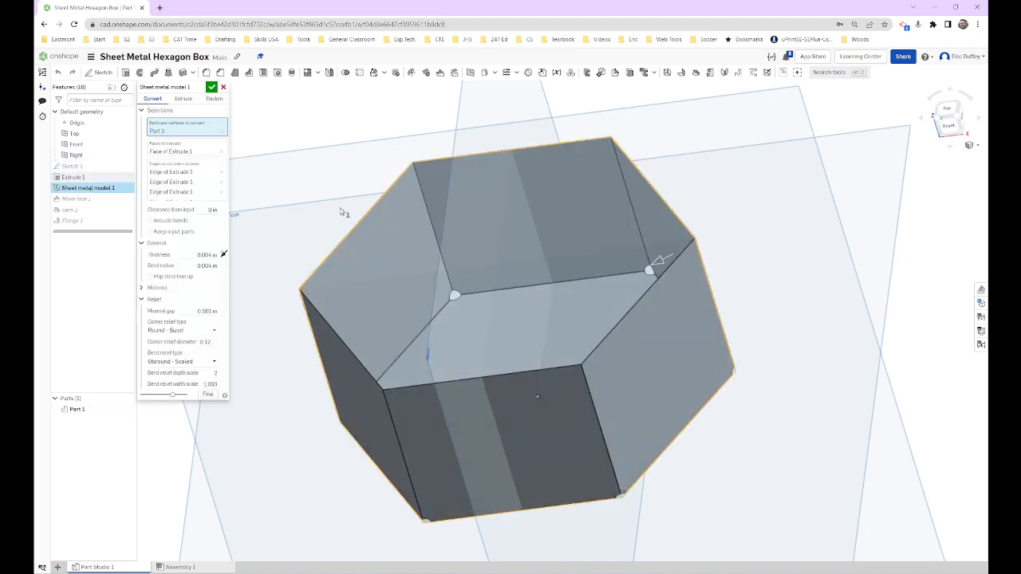
pyautogui.click(206, 267)
pyautogui.click(206, 255)
pyautogui.click(205, 331)
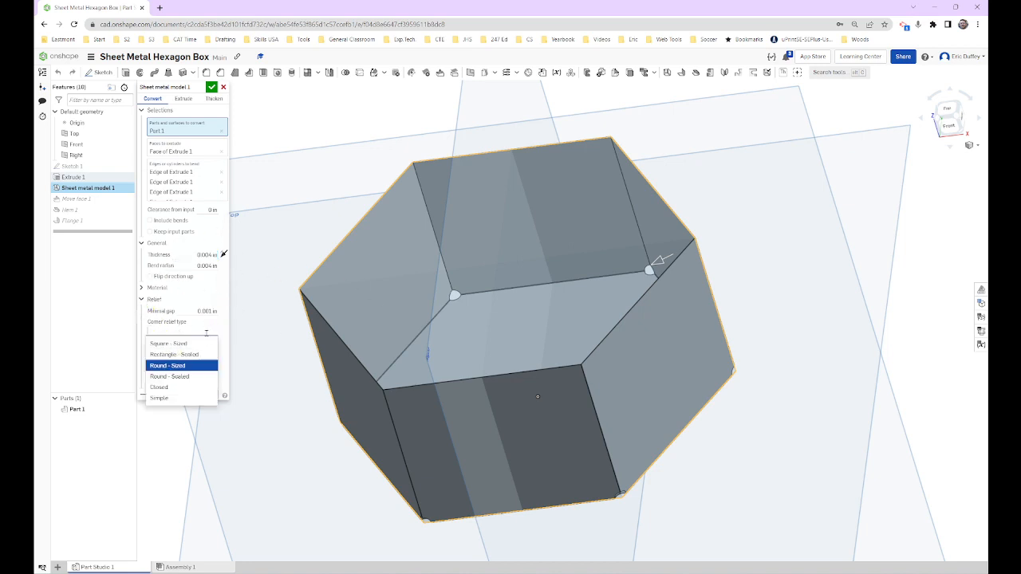
pyautogui.click(175, 370)
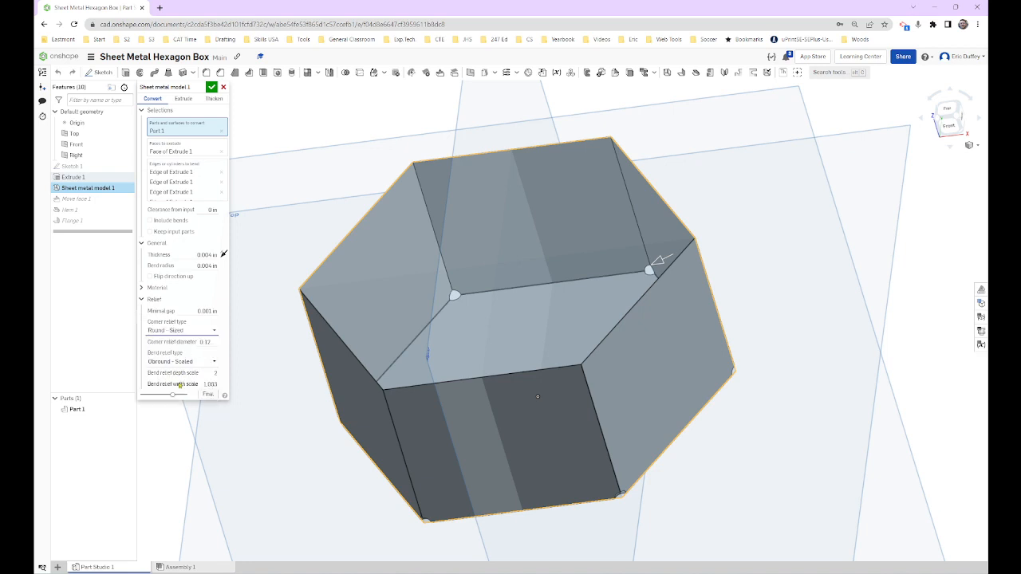
pyautogui.click(210, 342)
pyautogui.scroll(5, 453, 296)
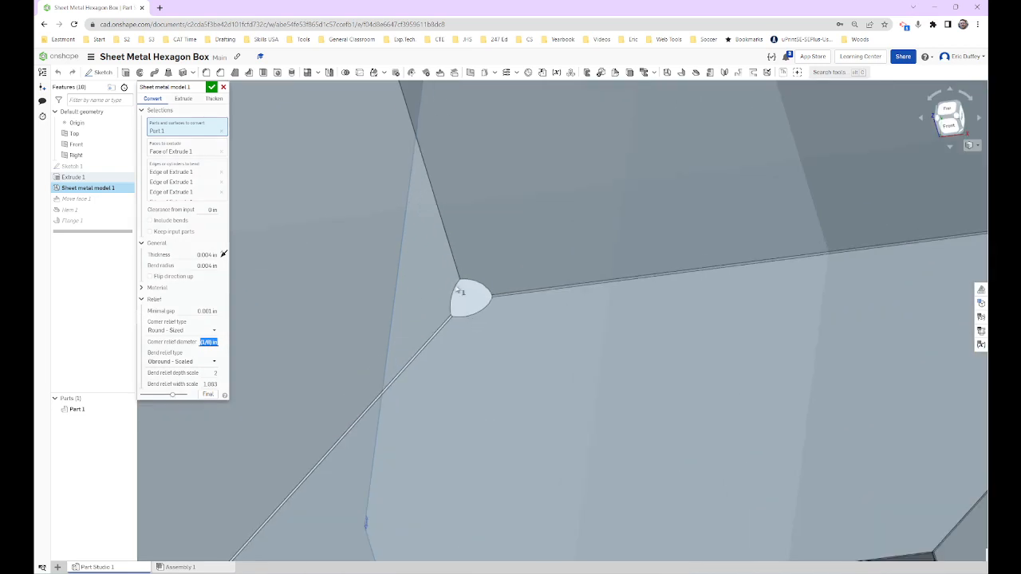
pyautogui.scroll(-5, 500, 301)
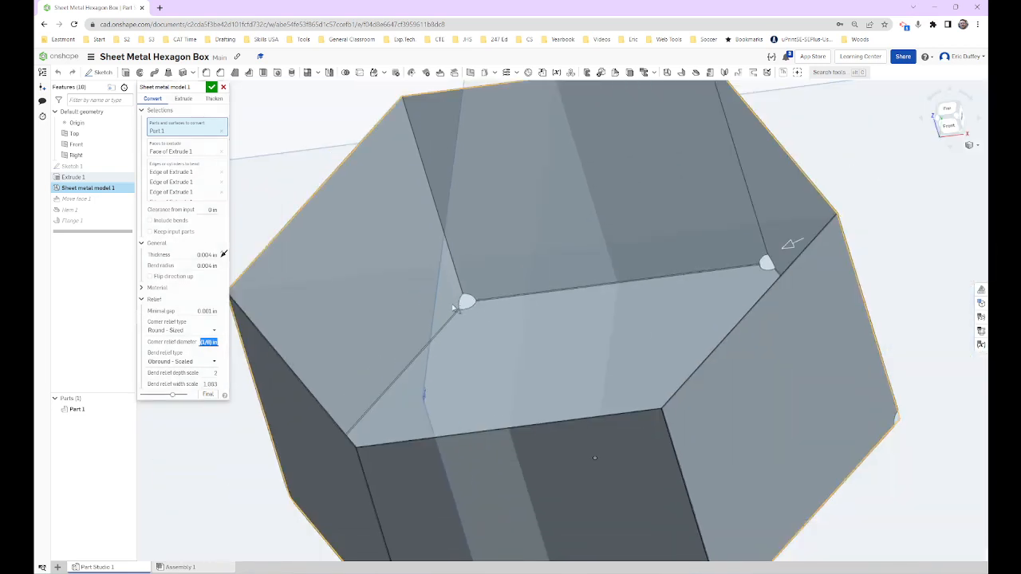
# Step: Examine the face excluded from the sheet metal conversion and the base edges chosen as bends, inspecting the wall corners from several angles
pyautogui.click(184, 149)
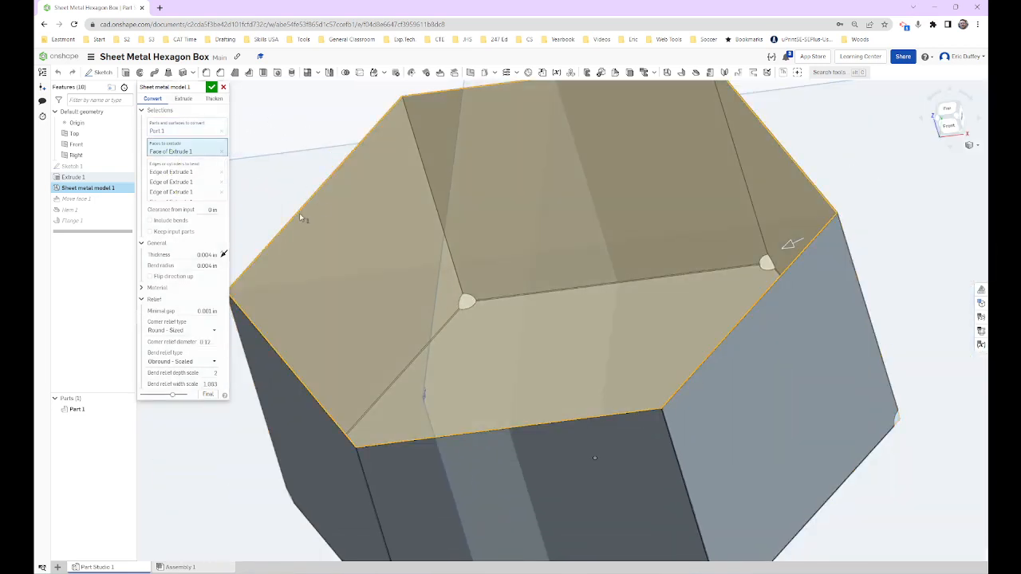
pyautogui.scroll(-5, 343, 263)
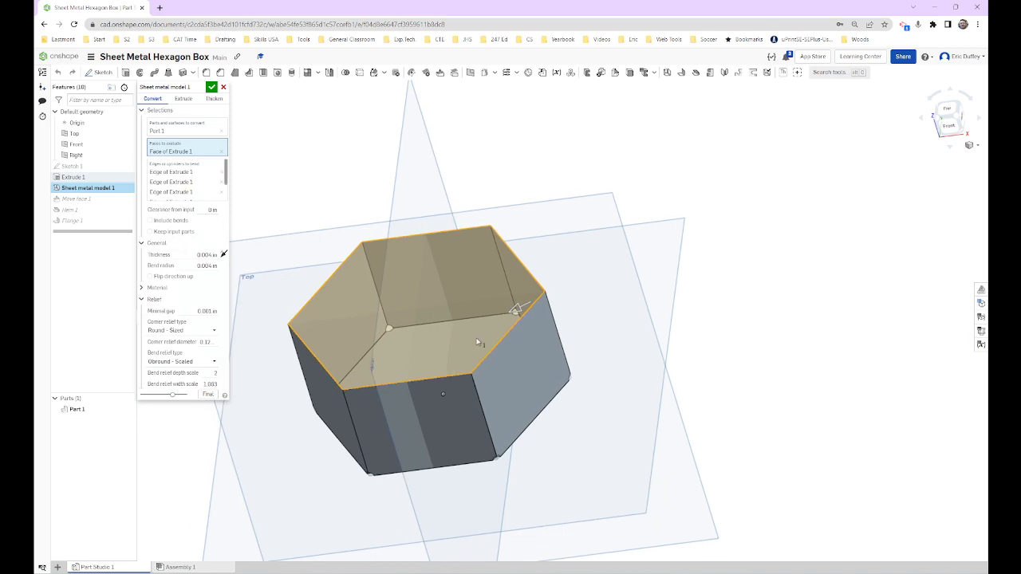
pyautogui.moveTo(477, 341); pyautogui.dragTo(372, 257, button='right')
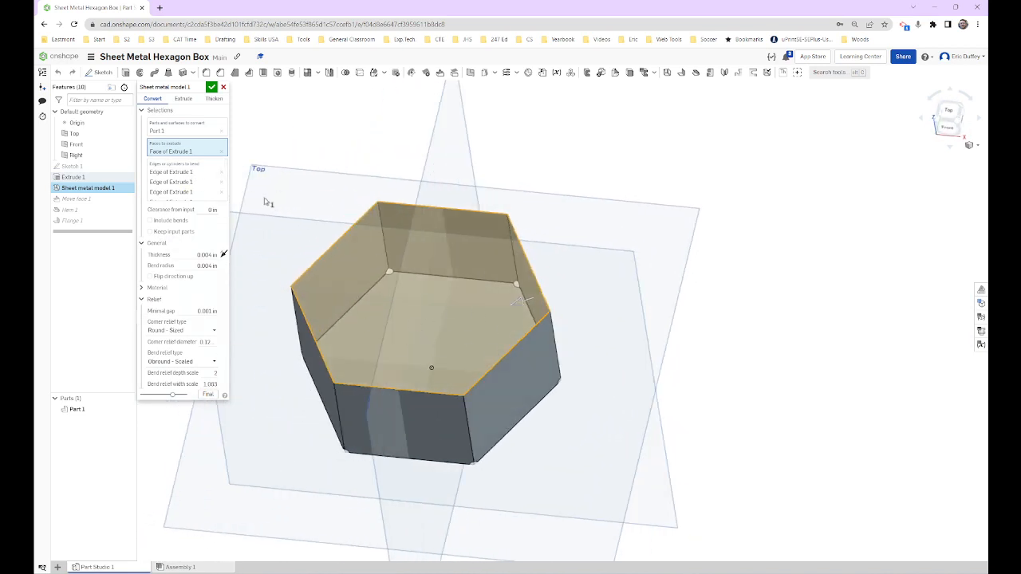
pyautogui.click(173, 180)
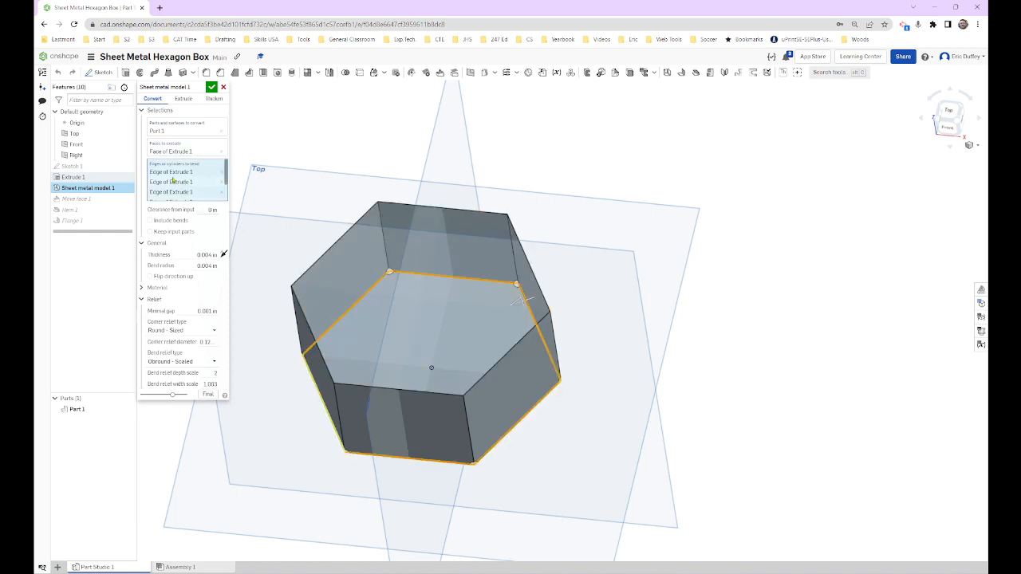
pyautogui.moveTo(493, 404); pyautogui.dragTo(540, 435, button='middle')
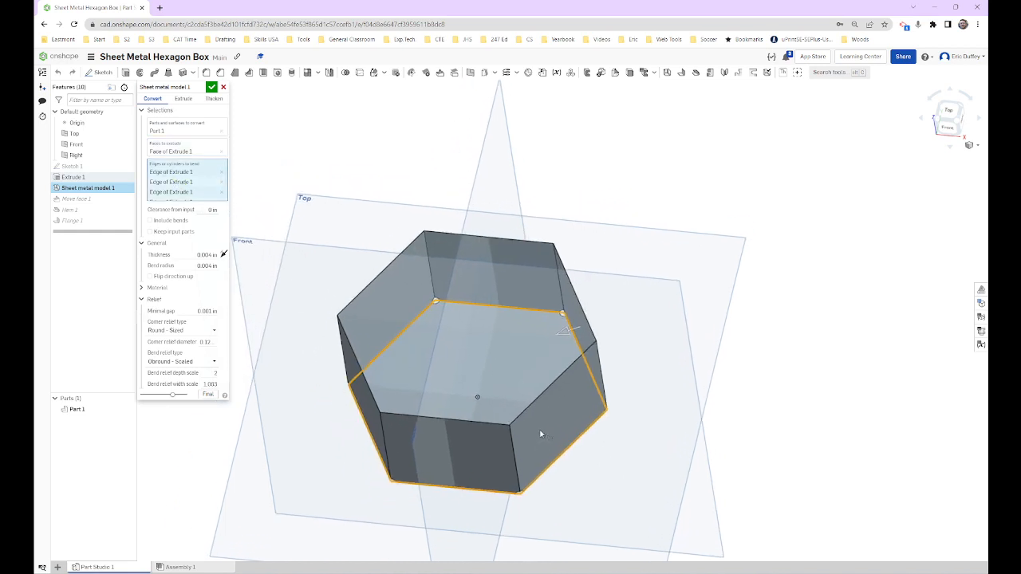
pyautogui.moveTo(540, 434); pyautogui.dragTo(512, 405, button='right')
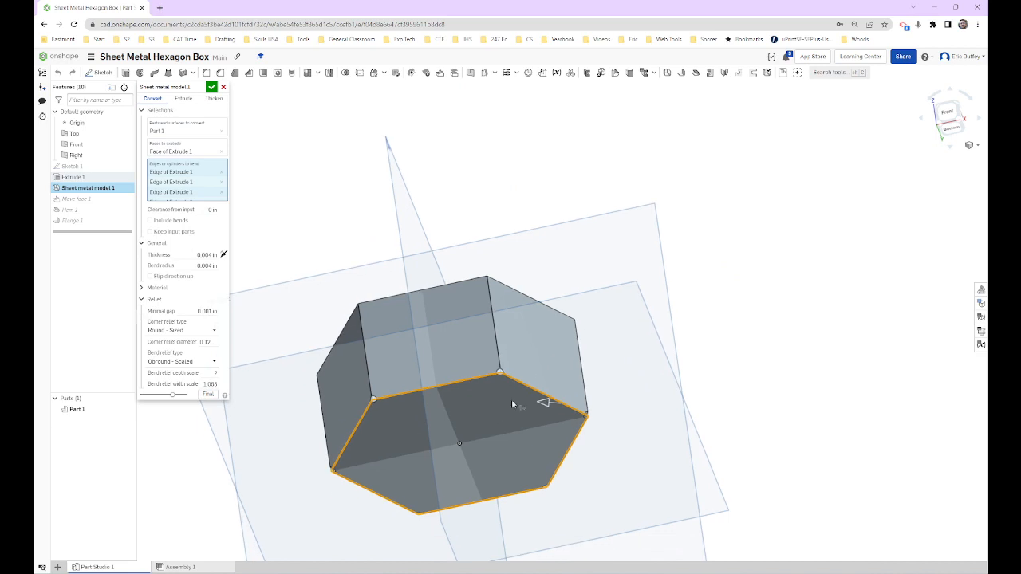
pyautogui.scroll(15, 512, 404)
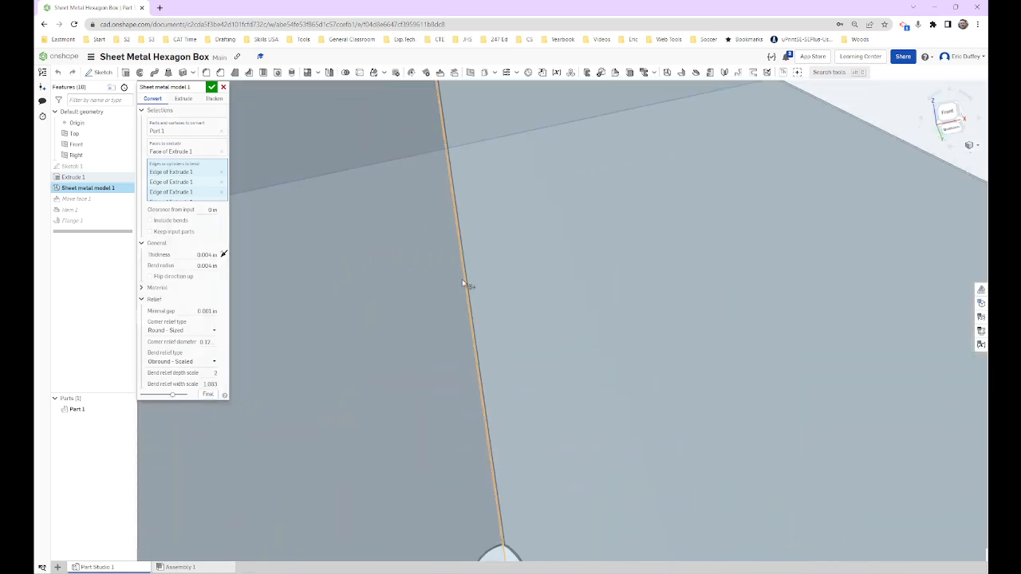
pyautogui.scroll(-10, 475, 319)
pyautogui.scroll(6, 471, 403)
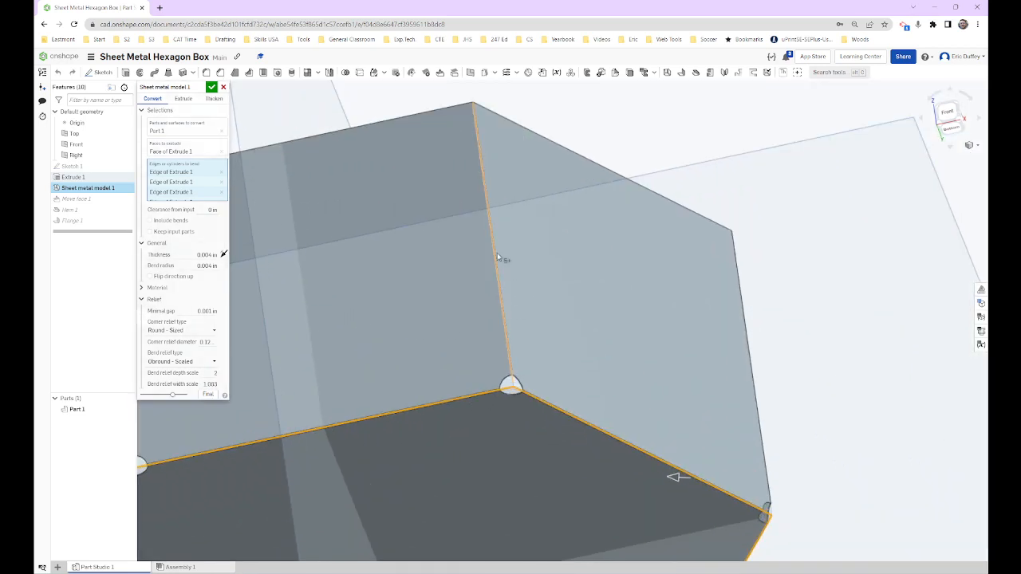
pyautogui.scroll(-10, 497, 257)
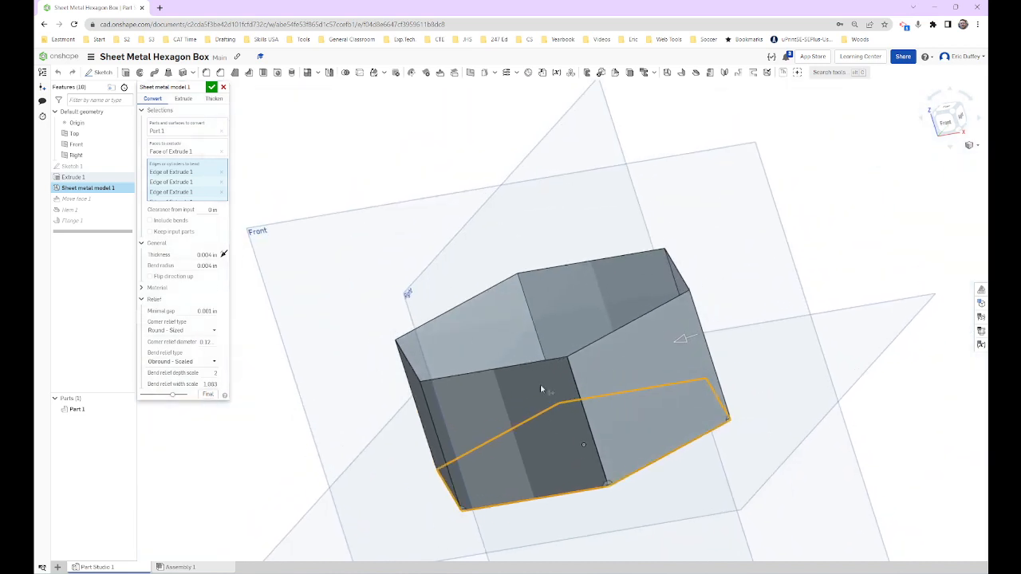
pyautogui.click(212, 87)
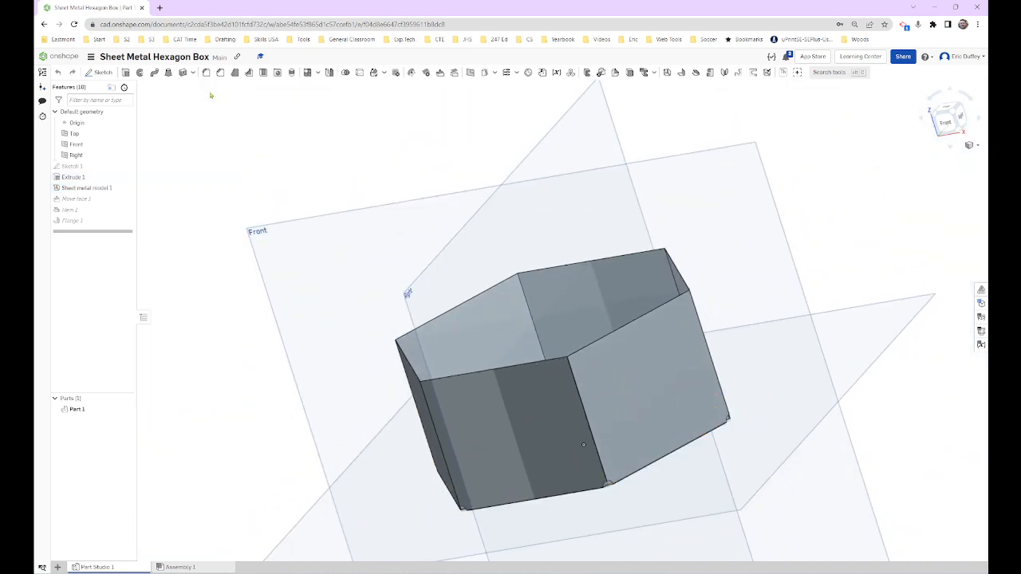
# Step: Open Move face 1 and examine its offset distance and the selected wall edge faces close up at a corner
pyautogui.doubleClick(77, 198)
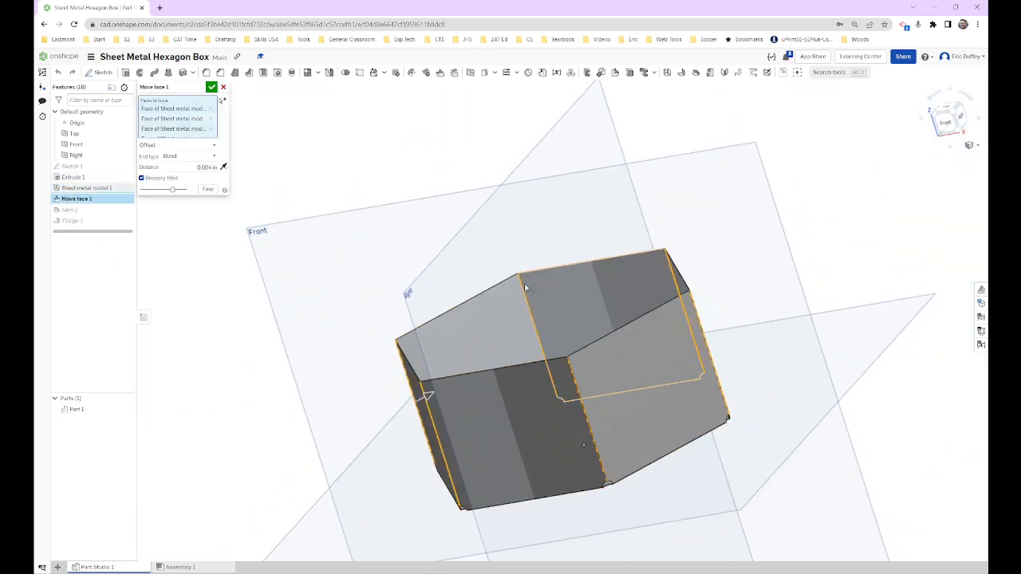
pyautogui.scroll(10, 424, 389)
pyautogui.scroll(4, 425, 351)
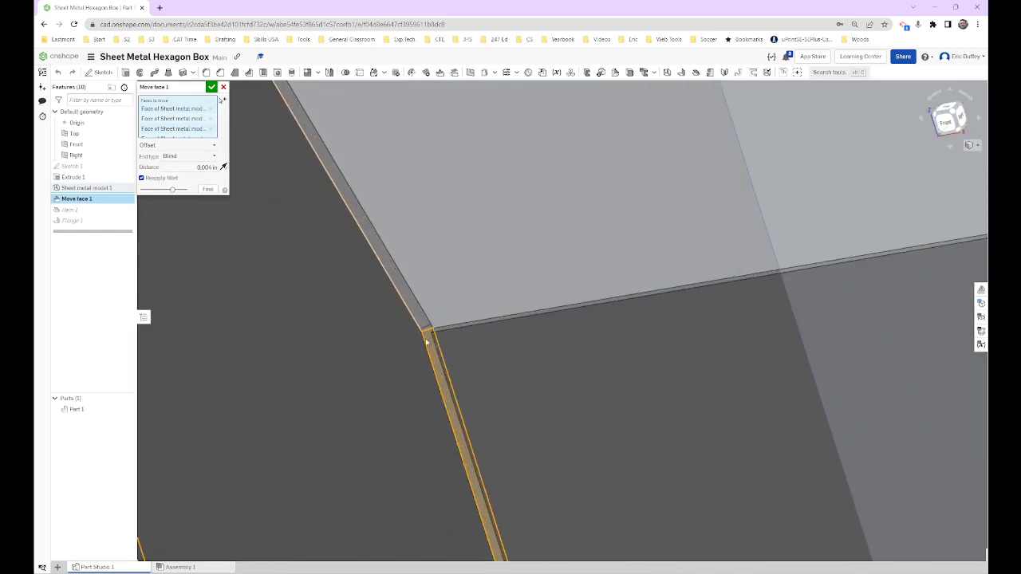
pyautogui.scroll(3, 429, 338)
pyautogui.click(209, 168)
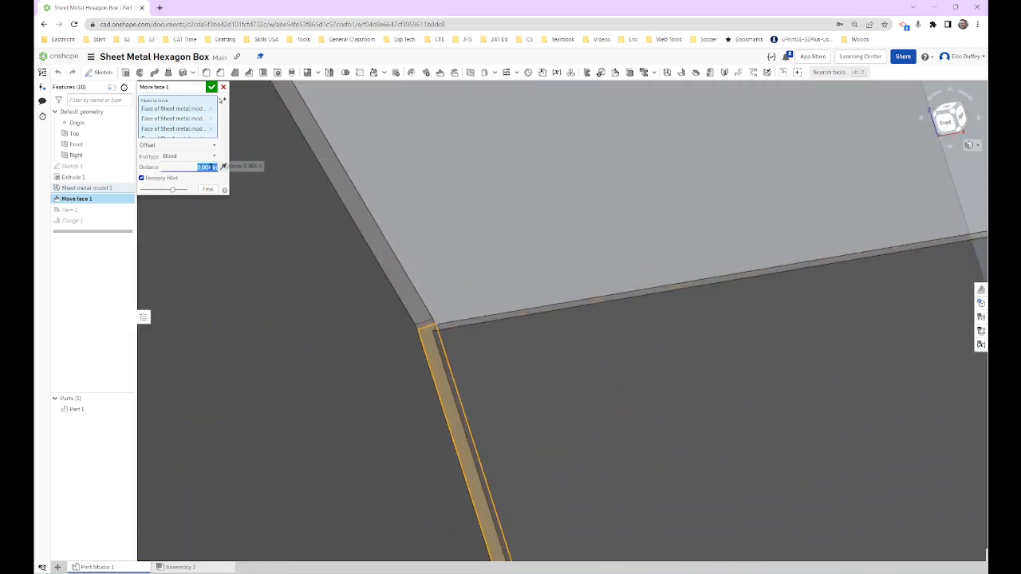
pyautogui.scroll(-8, 444, 231)
pyautogui.moveTo(451, 251); pyautogui.dragTo(407, 211, button='right')
pyautogui.scroll(7, 410, 216)
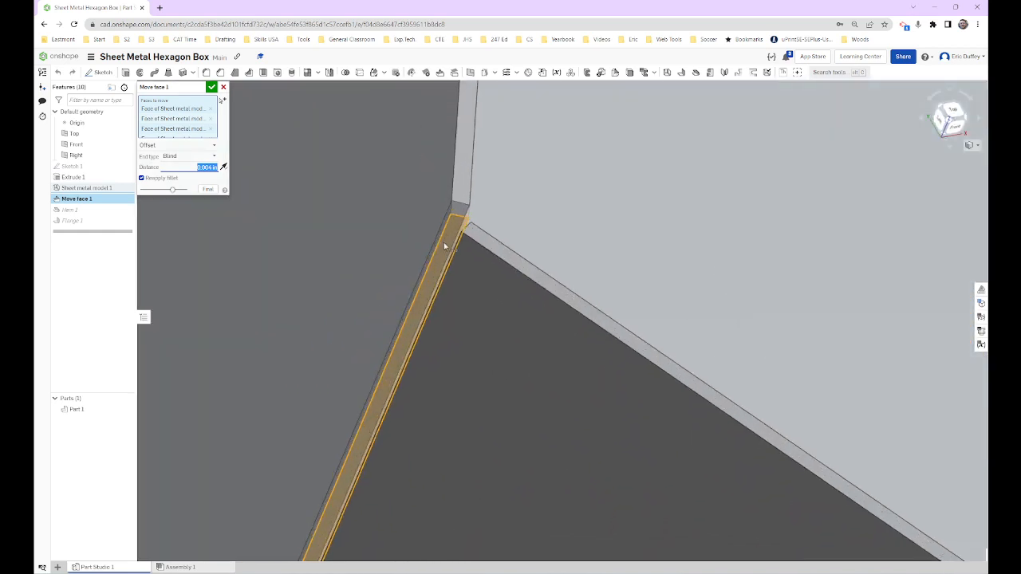
pyautogui.scroll(3, 459, 211)
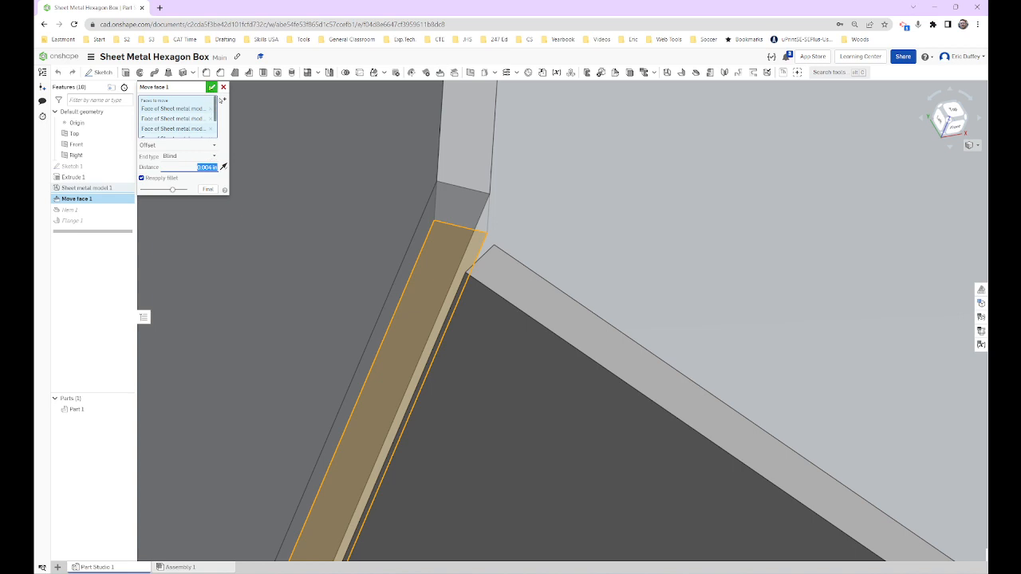
pyautogui.click(212, 86)
# Step: Examine the rim edges selected in Hem 1 and the hem's total length setting, inspecting the hem at a box corner
pyautogui.scroll(-8, 366, 249)
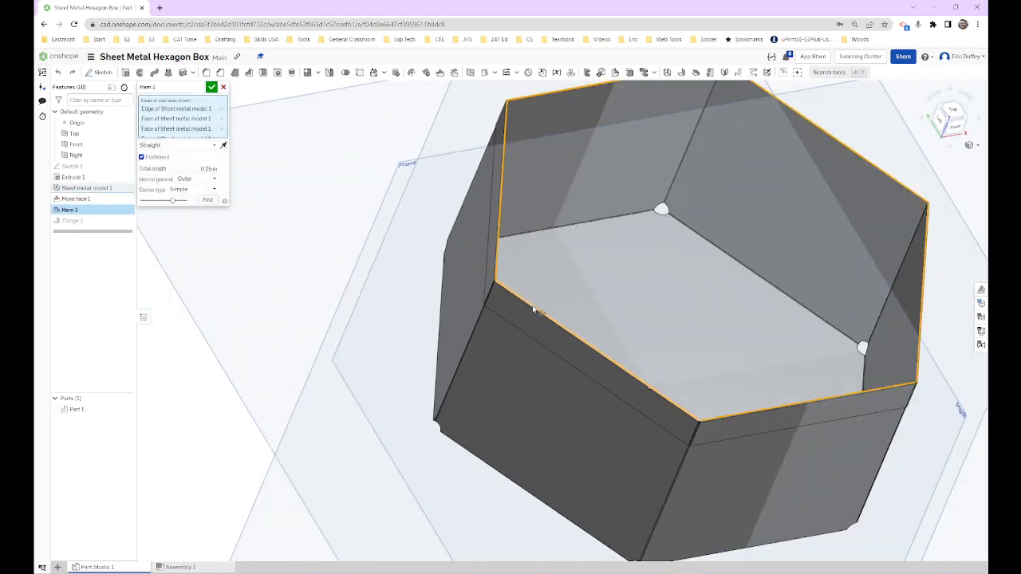
pyautogui.moveTo(615, 298); pyautogui.dragTo(508, 366, button='middle')
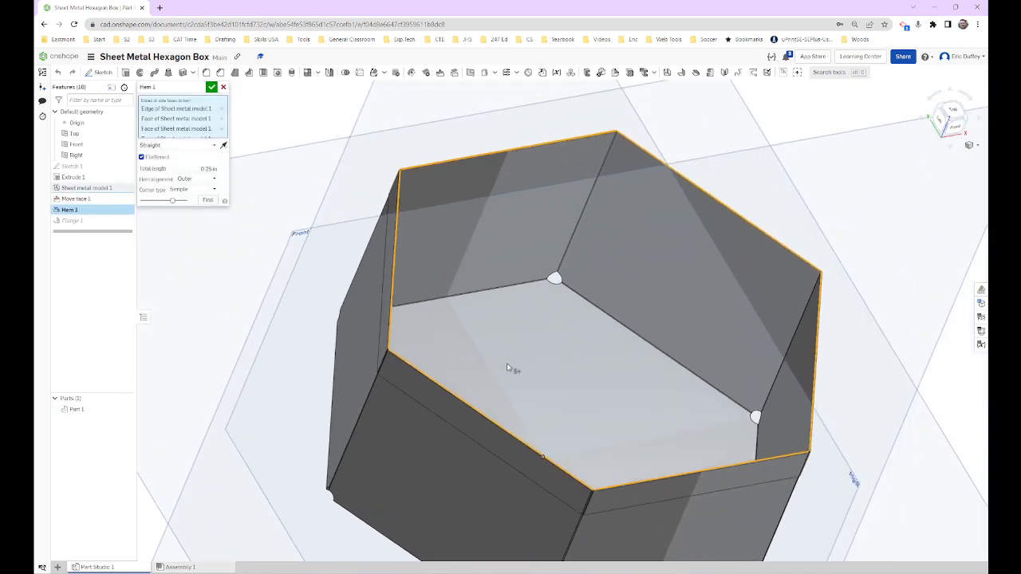
pyautogui.moveTo(867, 373); pyautogui.dragTo(789, 328, button='middle')
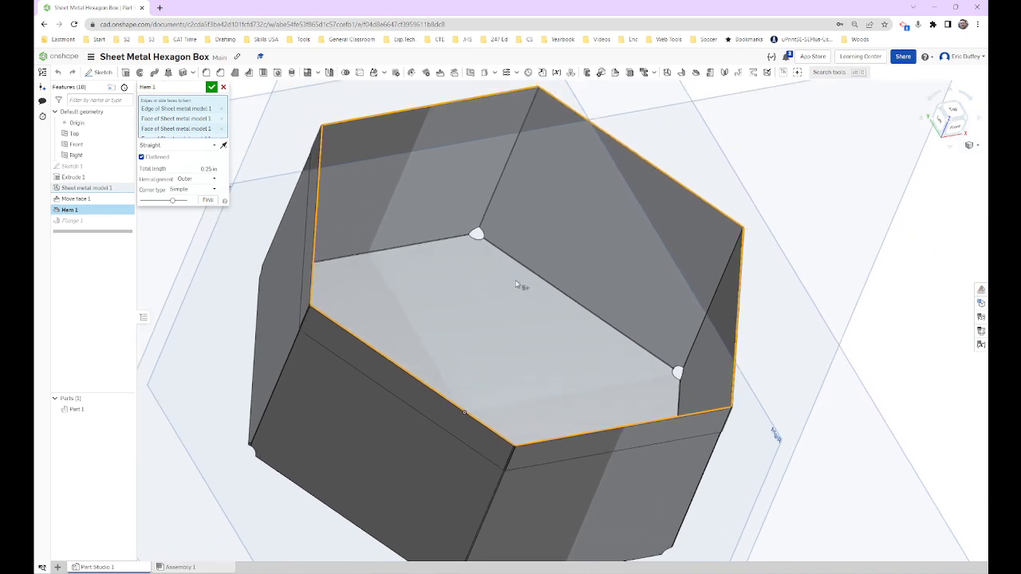
pyautogui.scroll(5, 301, 348)
pyautogui.moveTo(308, 272); pyautogui.dragTo(313, 262, button='right')
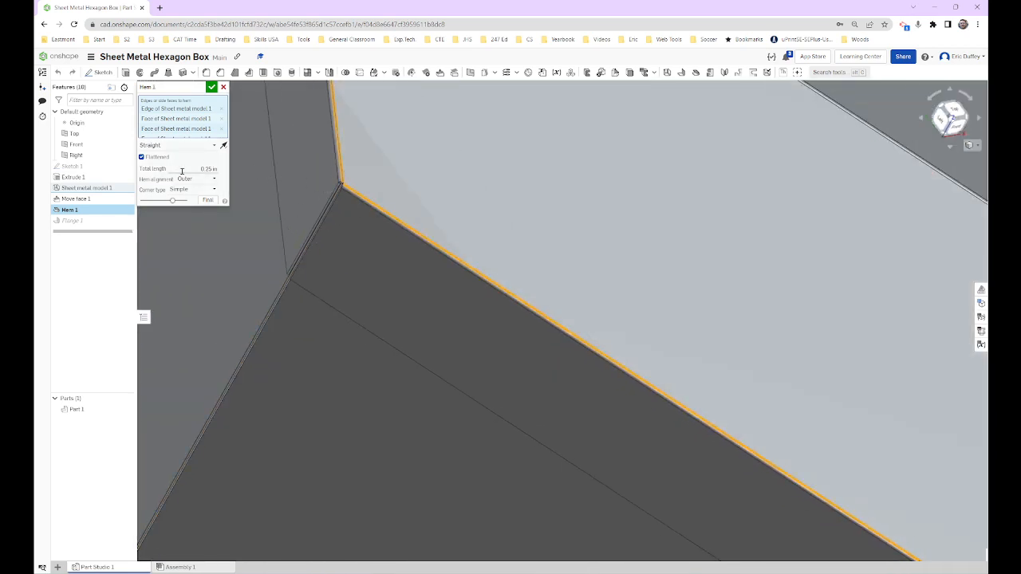
pyautogui.click(206, 166)
pyautogui.click(211, 86)
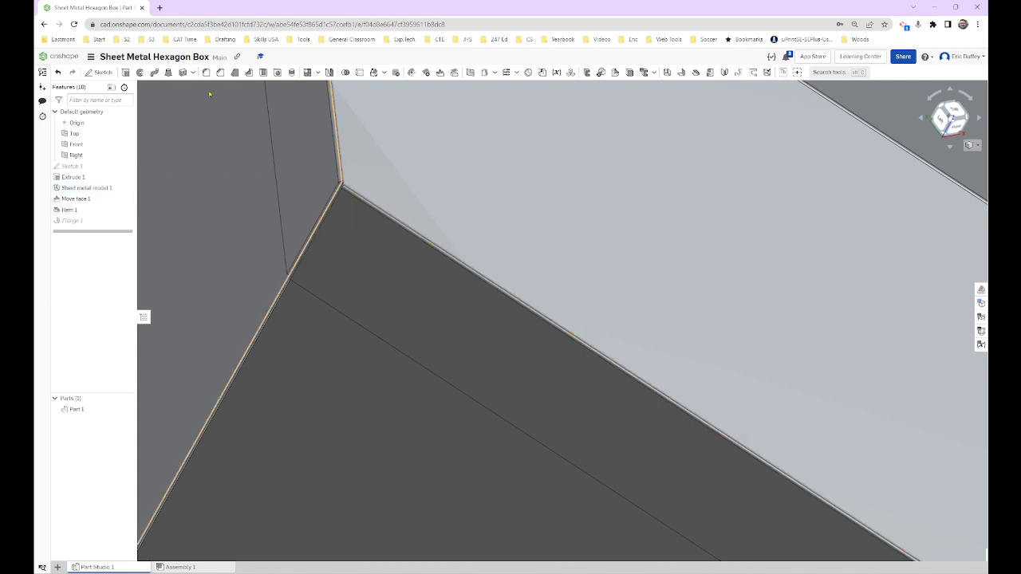
# Step: Open Flange 1 and examine the wall edges and faces selected for the flange, inspecting an upper box corner close up
pyautogui.doubleClick(73, 220)
pyautogui.scroll(-5, 534, 223)
pyautogui.moveTo(569, 201); pyautogui.dragTo(520, 298, button='right')
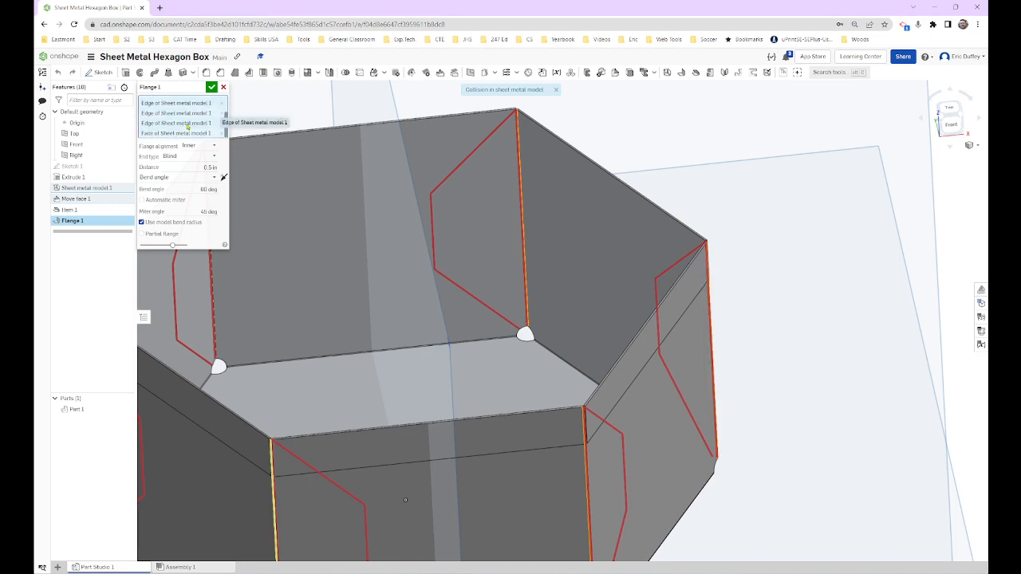
pyautogui.scroll(5, 494, 131)
pyautogui.moveTo(552, 186); pyautogui.dragTo(608, 277, button='right')
pyautogui.scroll(8, 523, 239)
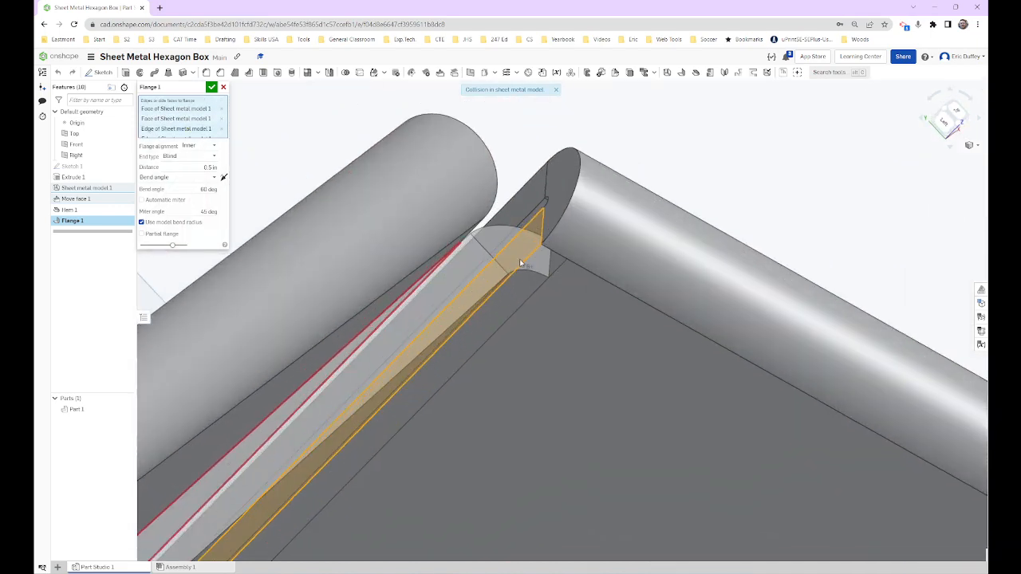
pyautogui.scroll(2, 522, 239)
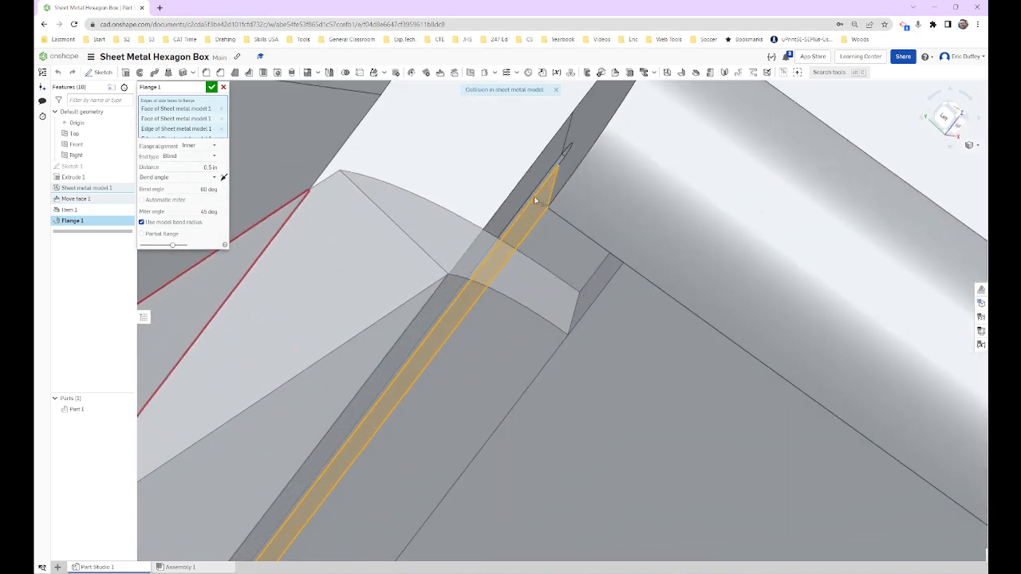
pyautogui.scroll(-3, 548, 206)
pyautogui.scroll(-3, 545, 202)
pyautogui.moveTo(547, 205); pyautogui.dragTo(512, 233, button='right')
pyautogui.scroll(-6, 511, 233)
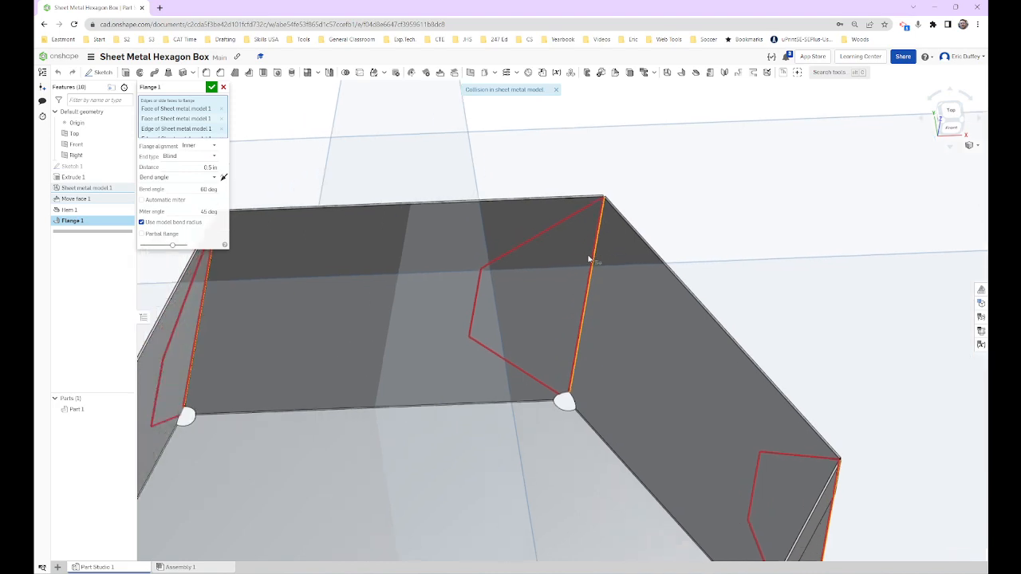
# Step: Inspect the flange edge selections at other wall corners from inside and outside the box, including the gap beside the hem
pyautogui.scroll(4, 605, 250)
pyautogui.scroll(-4, 568, 262)
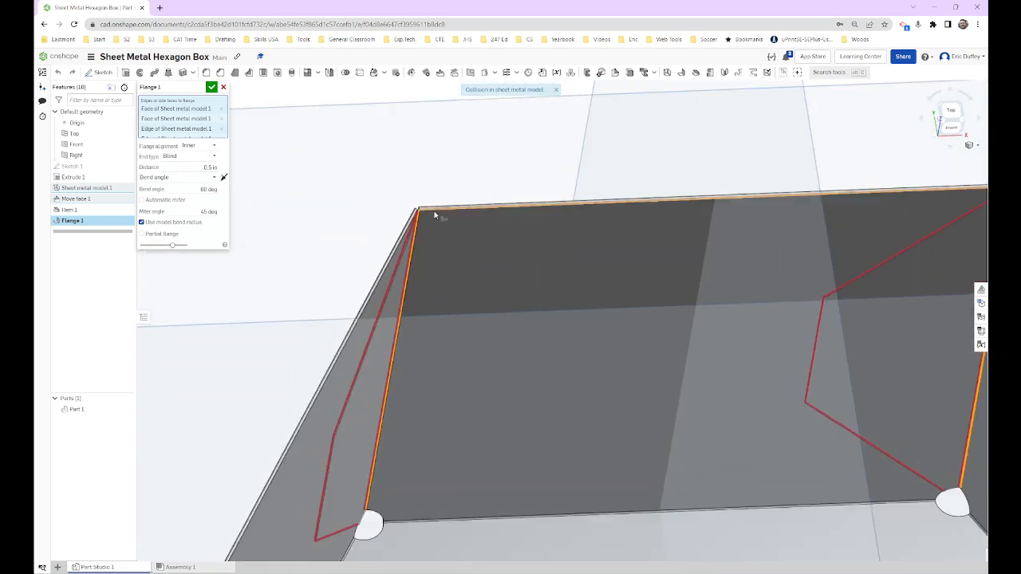
pyautogui.scroll(-2, 568, 262)
pyautogui.moveTo(459, 242)
pyautogui.mouseDown(button='right')
pyautogui.moveTo(588, 230)
pyautogui.moveTo(475, 240)
pyautogui.mouseUp(button='right')
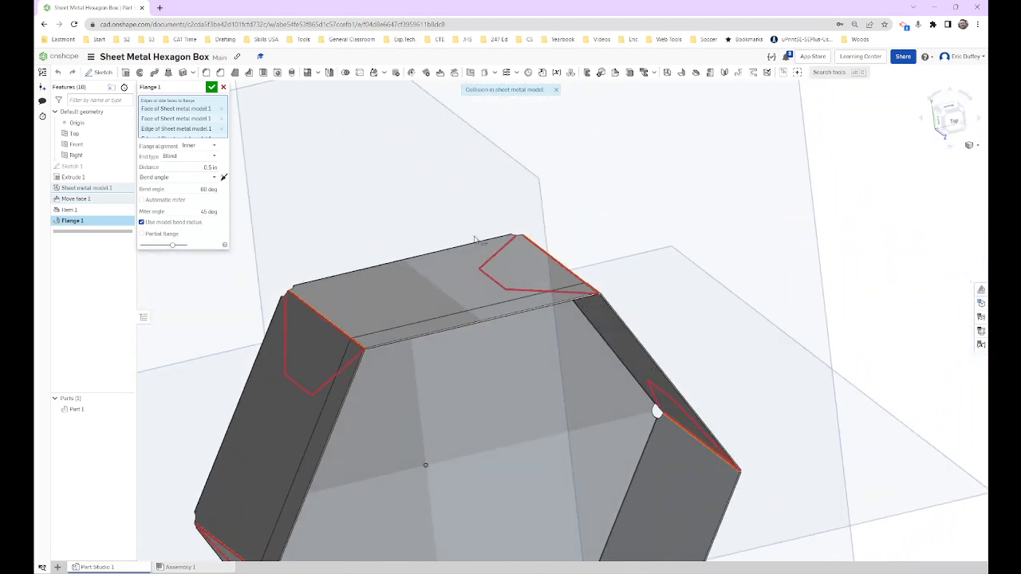
pyautogui.scroll(10, 627, 303)
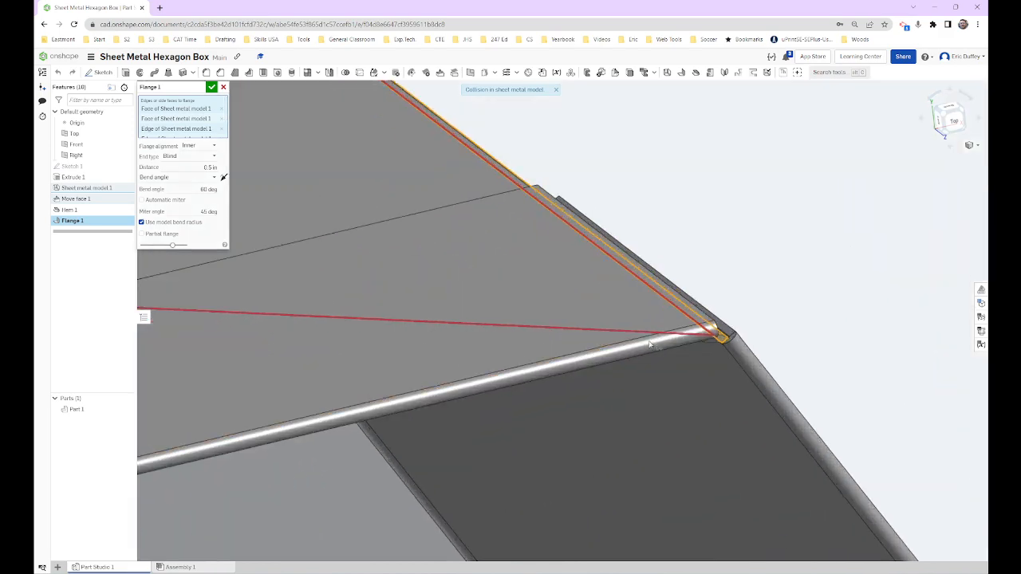
pyautogui.scroll(5, 762, 308)
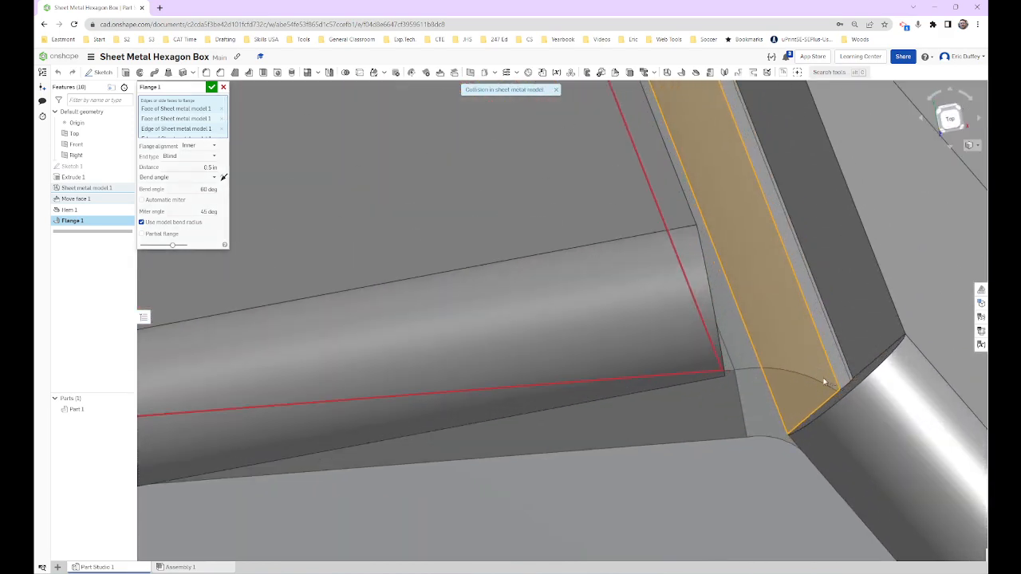
pyautogui.scroll(-8, 825, 383)
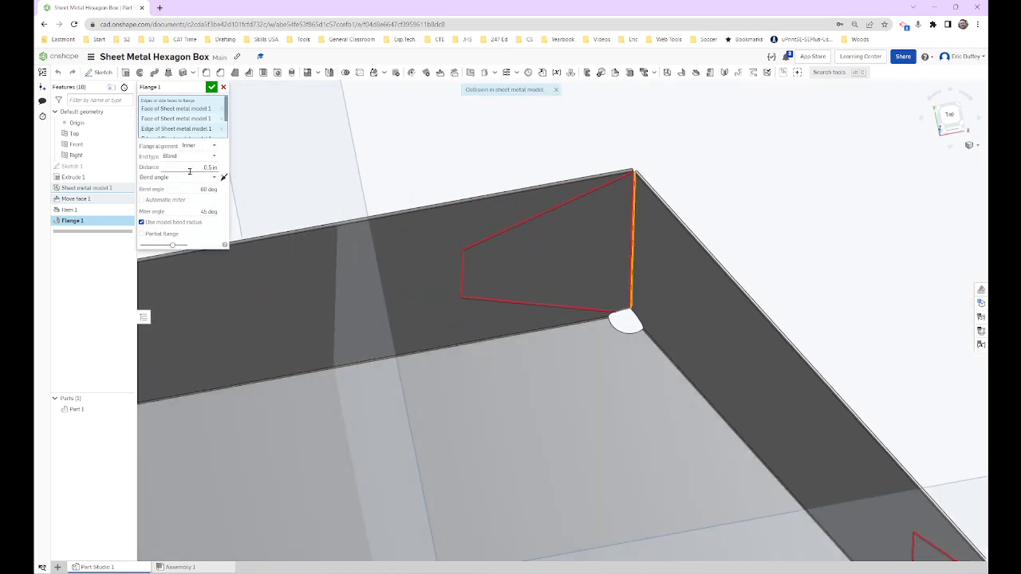
# Step: Examine the bend angle and miter angle settings of Flange 1 against the tab shapes on the walls, and close the feature
pyautogui.click(211, 212)
pyautogui.click(205, 190)
pyautogui.click(212, 212)
pyautogui.moveTo(647, 186); pyautogui.dragTo(650, 324, button='right')
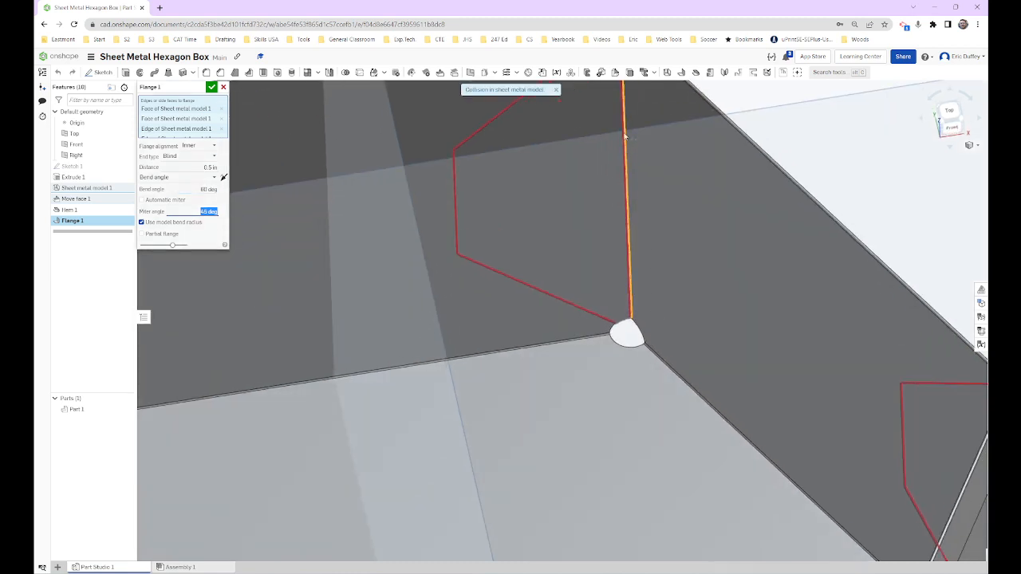
pyautogui.scroll(-5, 632, 318)
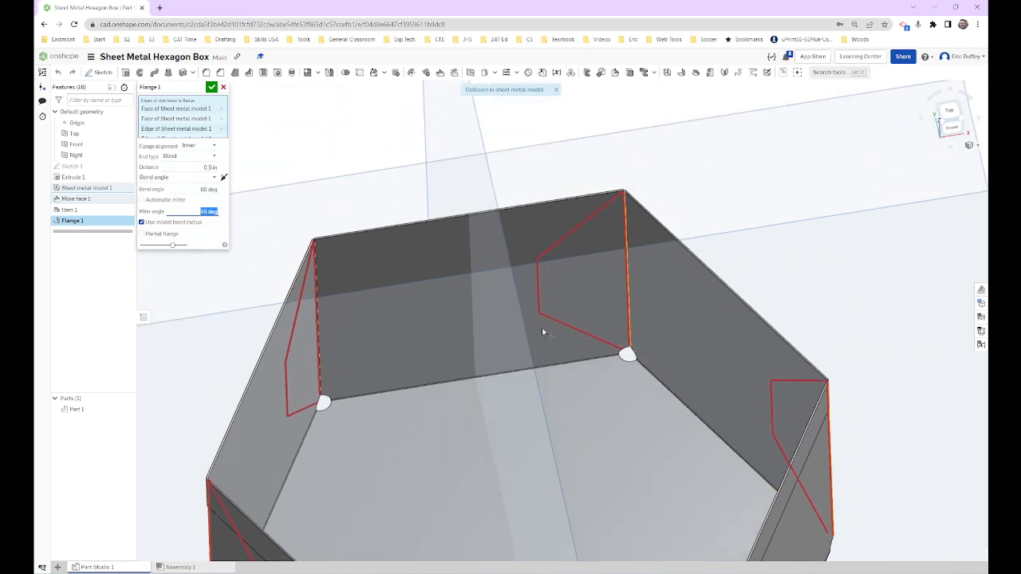
pyautogui.press('Return')
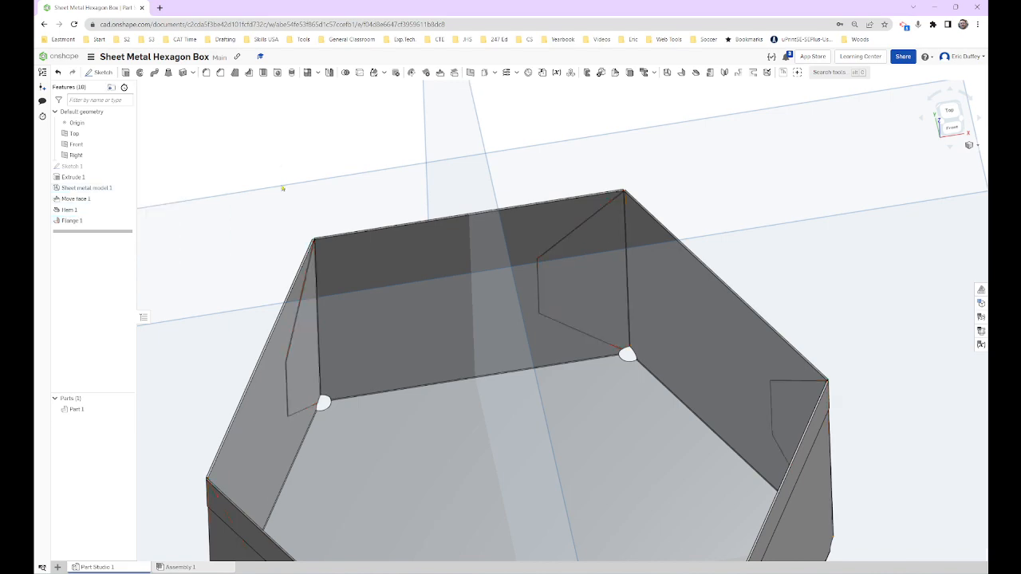
# Step: Show the sheet metal table and flat view, and examine the unfolded box with its corner reliefs and tabs
pyautogui.scroll(-5, 434, 207)
pyautogui.moveTo(415, 232); pyautogui.dragTo(411, 181, button='right')
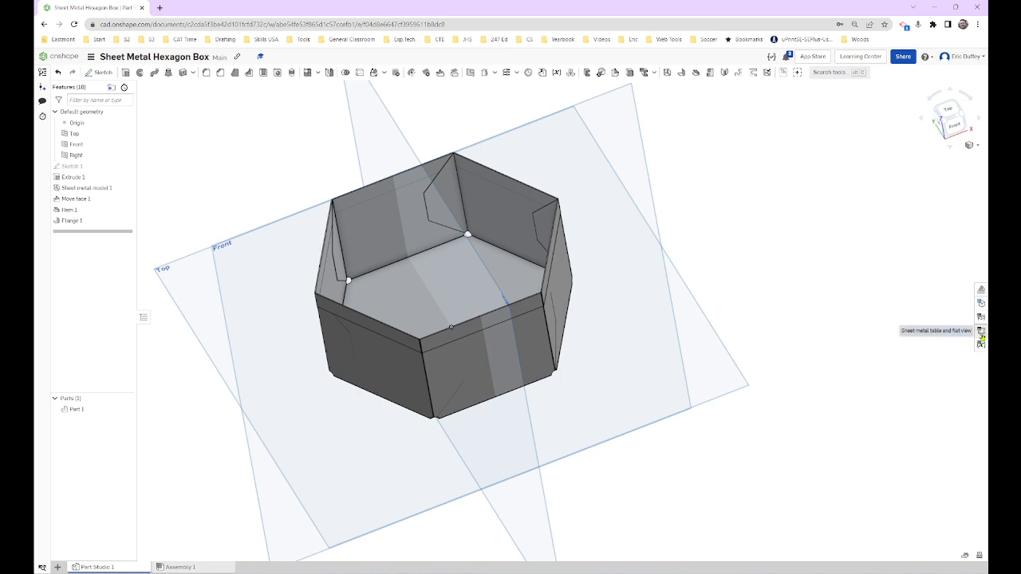
pyautogui.click(982, 333)
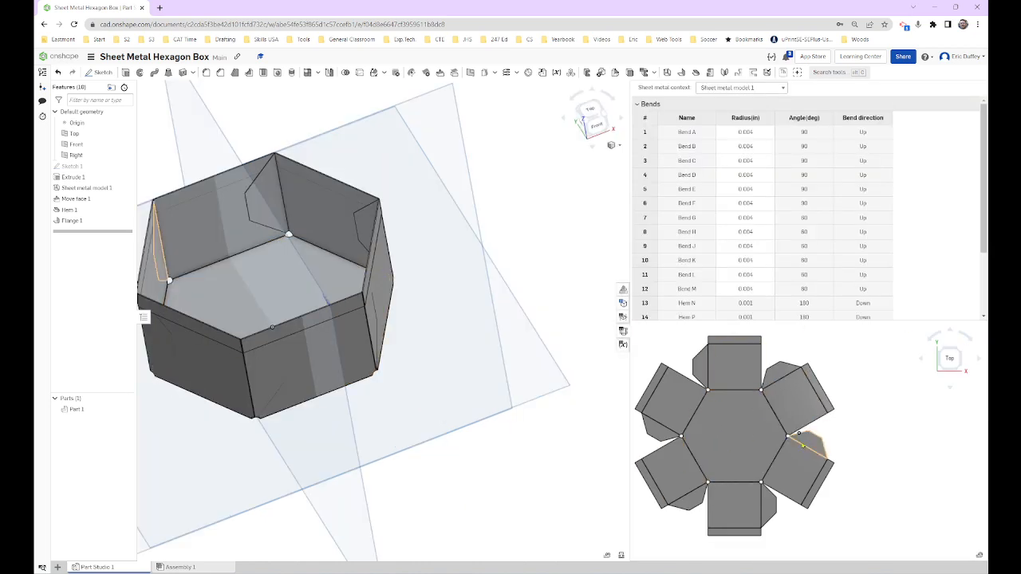
pyautogui.scroll(5, 799, 435)
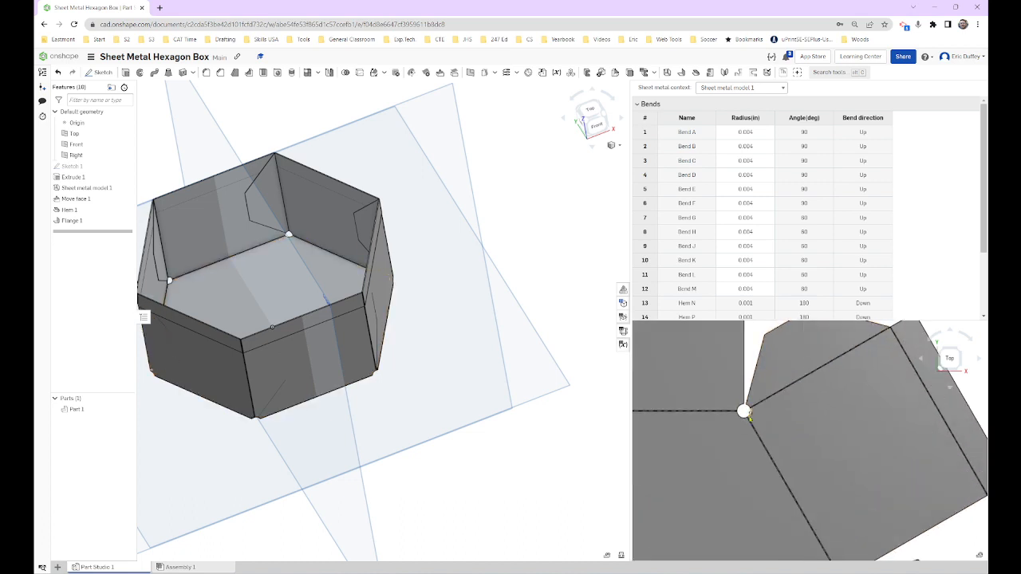
pyautogui.scroll(2, 746, 411)
pyautogui.scroll(-6, 750, 403)
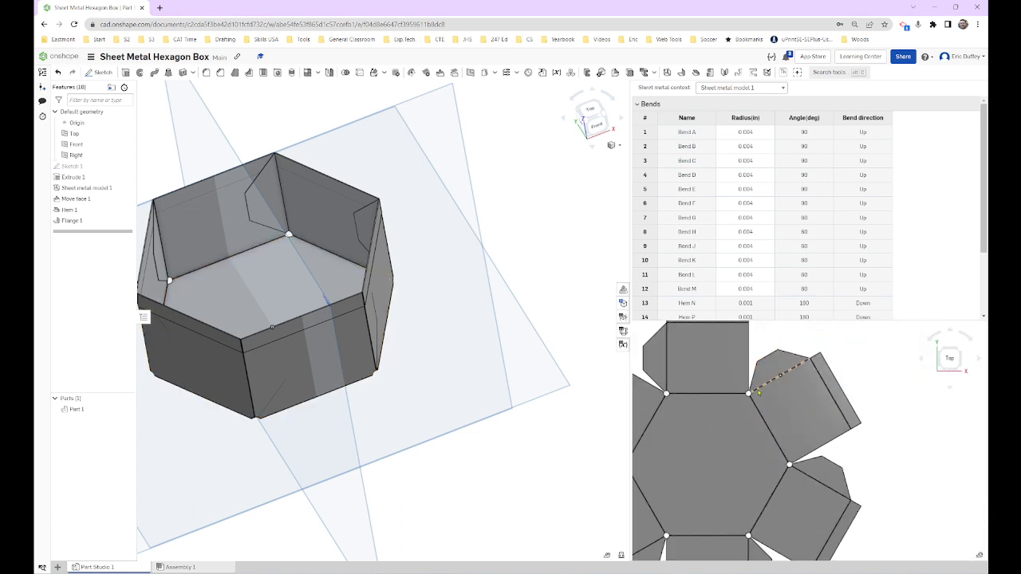
pyautogui.scroll(-2, 756, 397)
pyautogui.scroll(-4, 742, 414)
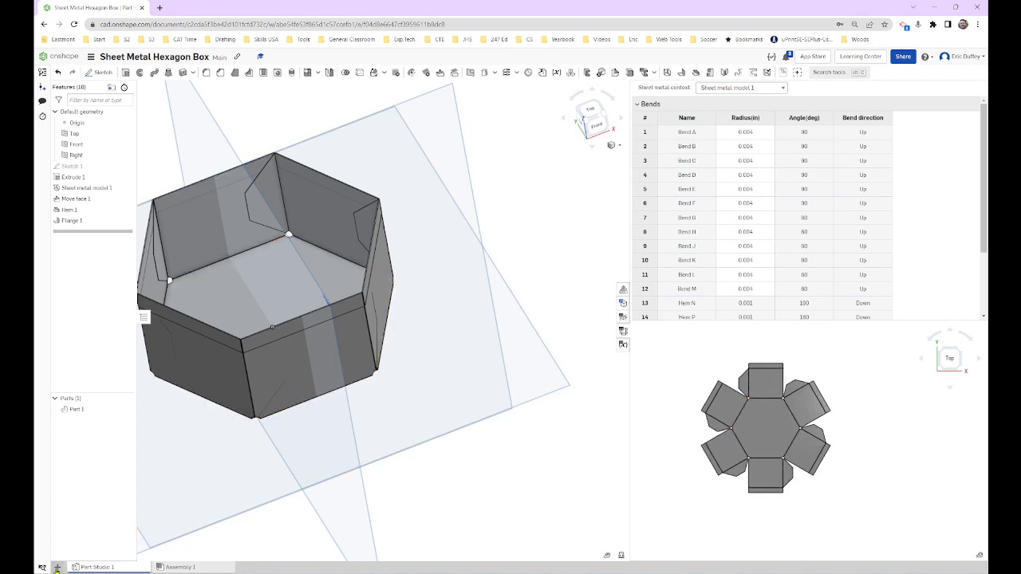
# Step: Create a drawing from the ANSI_A_INCH.dwt template with no views
pyautogui.click(57, 568)
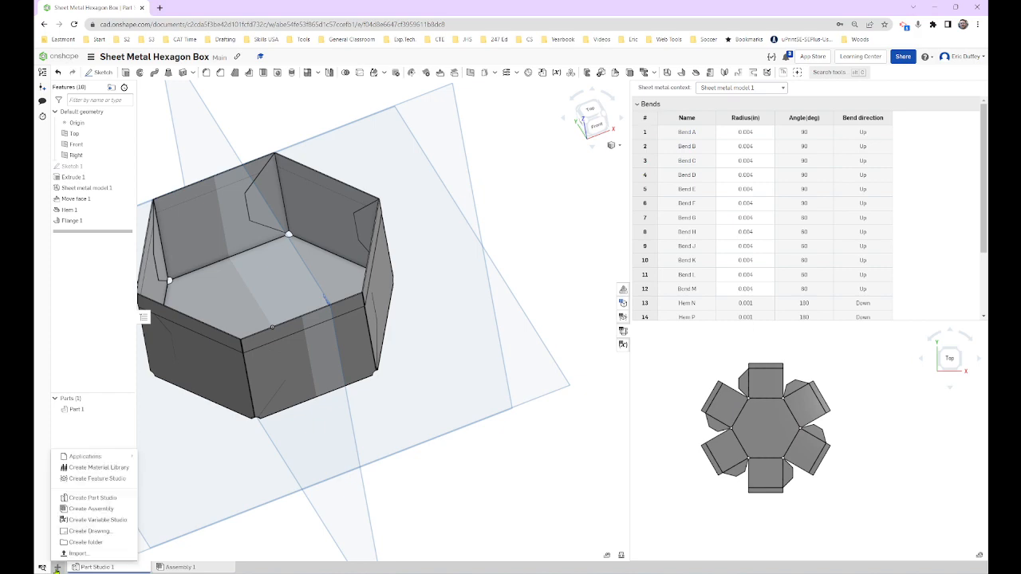
pyautogui.click(88, 533)
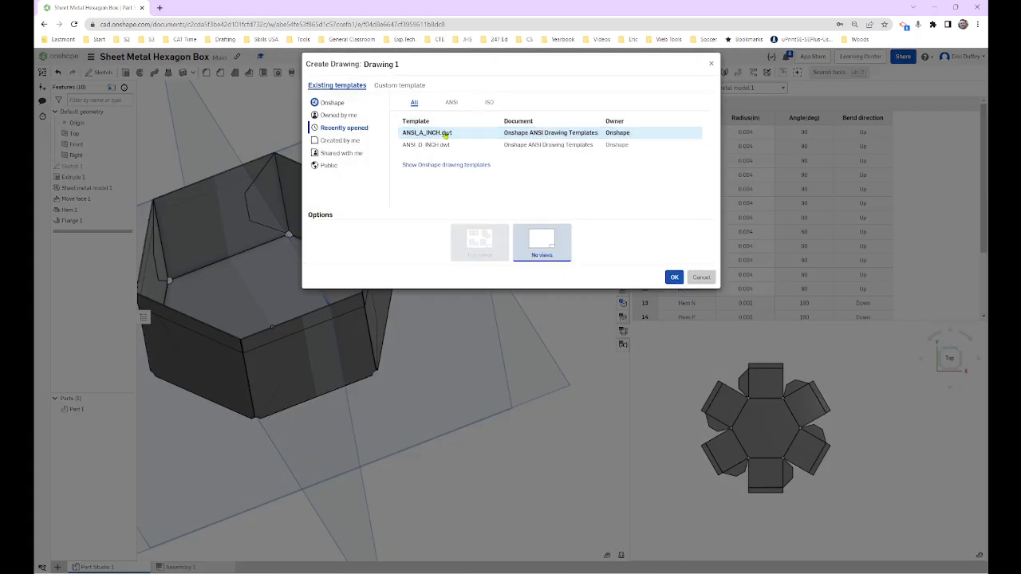
pyautogui.click(446, 134)
pyautogui.click(675, 277)
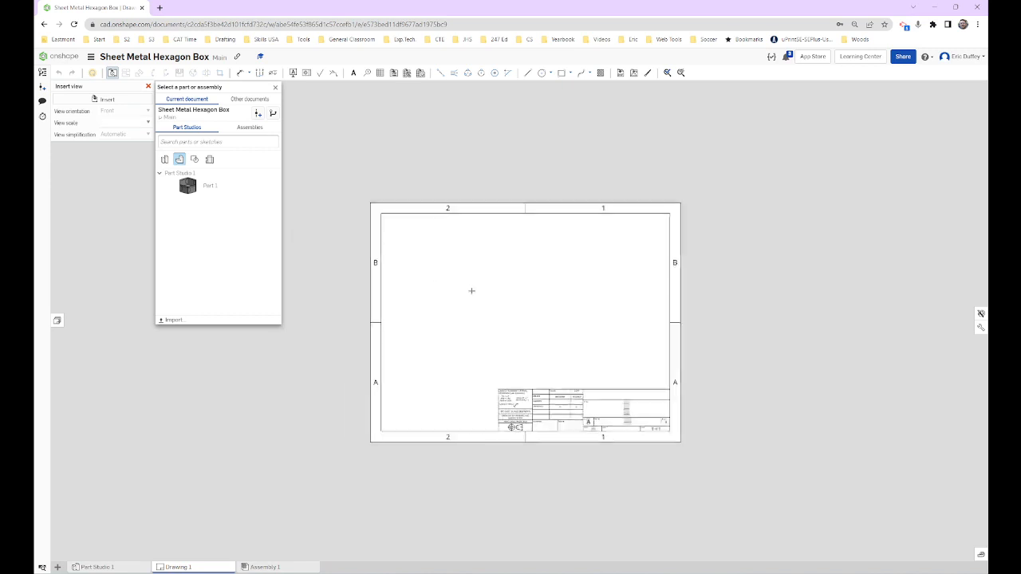
# Step: Dismiss the view insertion and delete the entire border and title block from the drawing sheet
pyautogui.press('Escape')
pyautogui.moveTo(261, 135)
pyautogui.mouseDown()
pyautogui.moveTo(394, 234)
pyautogui.moveTo(810, 501)
pyautogui.mouseUp()
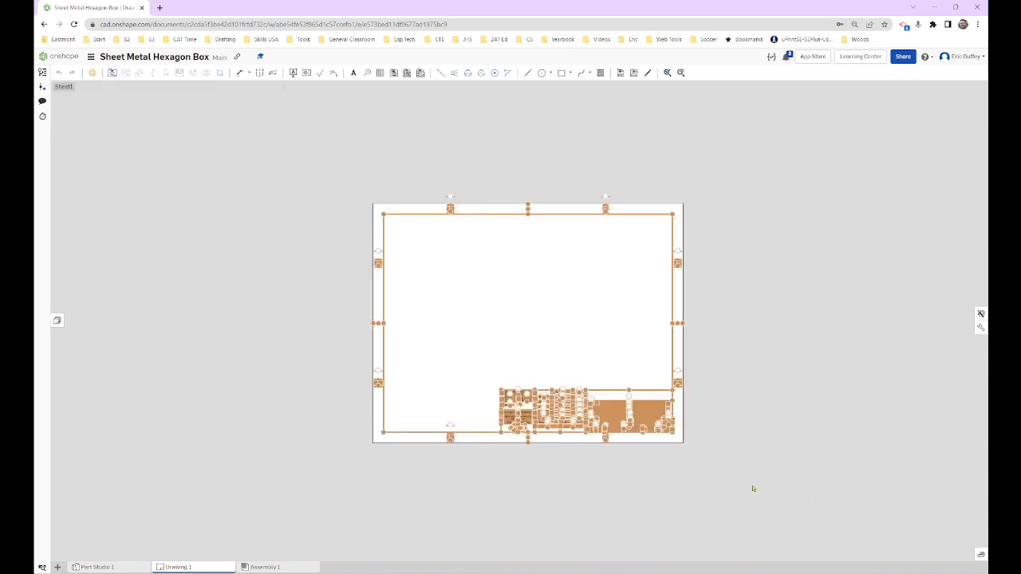
pyautogui.press('Delete')
pyautogui.scroll(2, 527, 300)
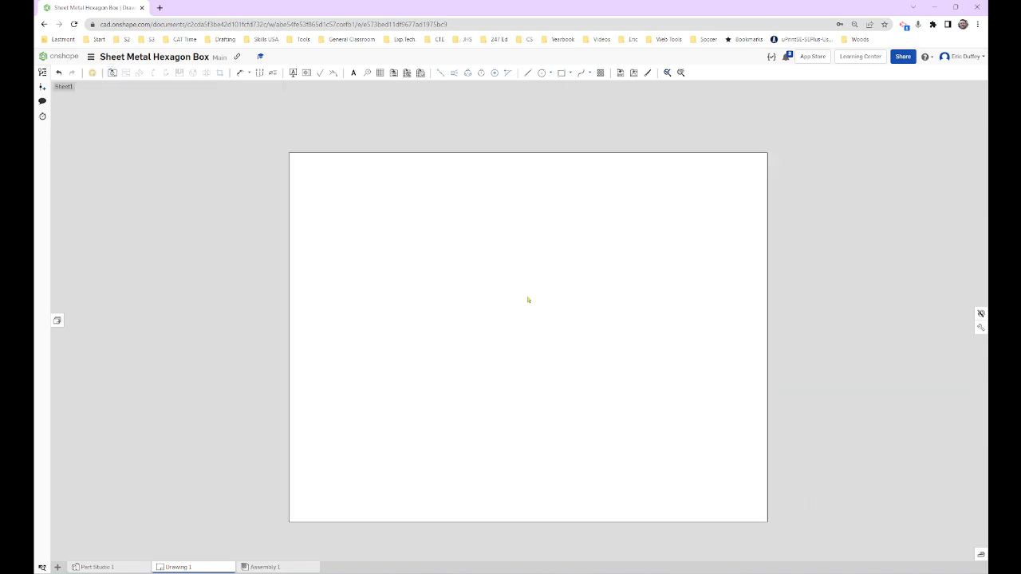
pyautogui.moveTo(549, 300); pyautogui.dragTo(508, 280, button='middle')
pyautogui.scroll(1, 489, 267)
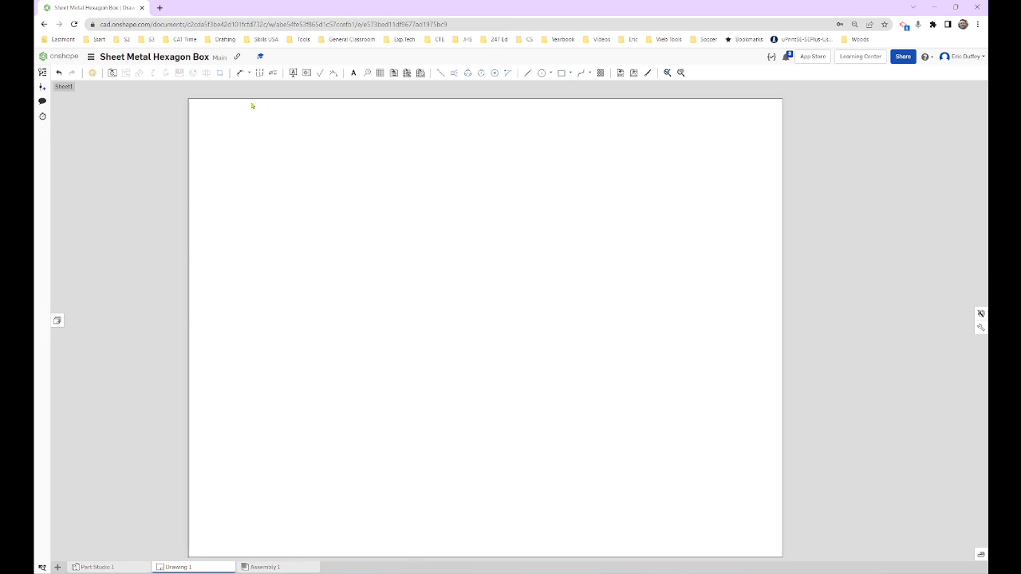
# Step: Insert a top view of the flat pattern of Part 1 at 1:1 scale near the middle of the sheet
pyautogui.click(113, 73)
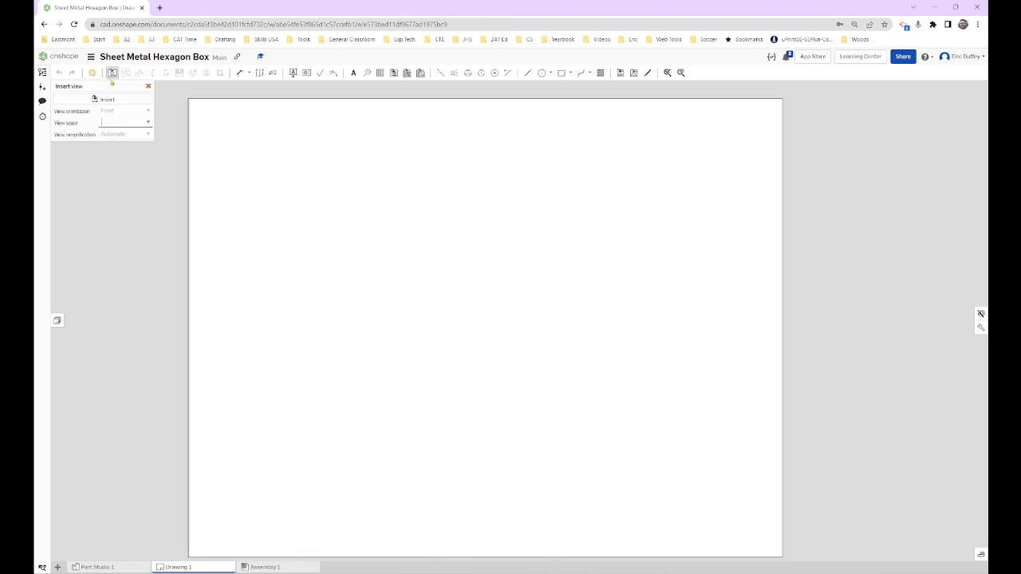
pyautogui.click(98, 99)
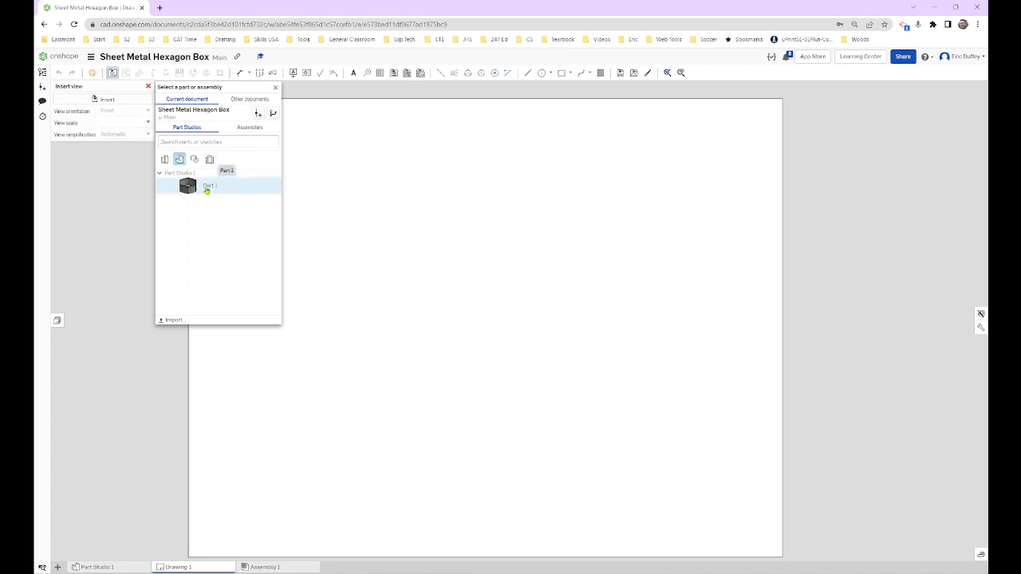
pyautogui.click(210, 159)
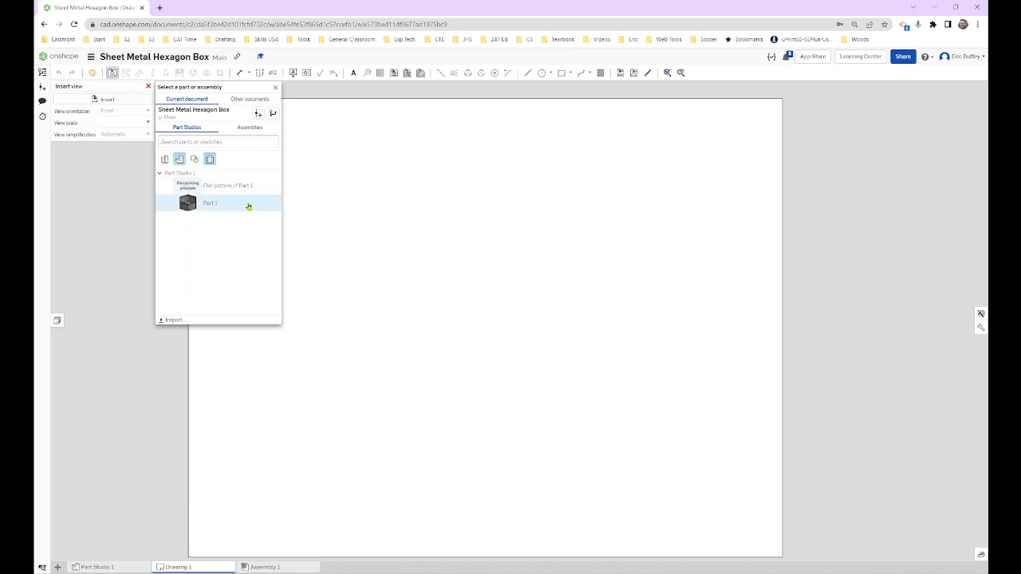
pyautogui.click(231, 186)
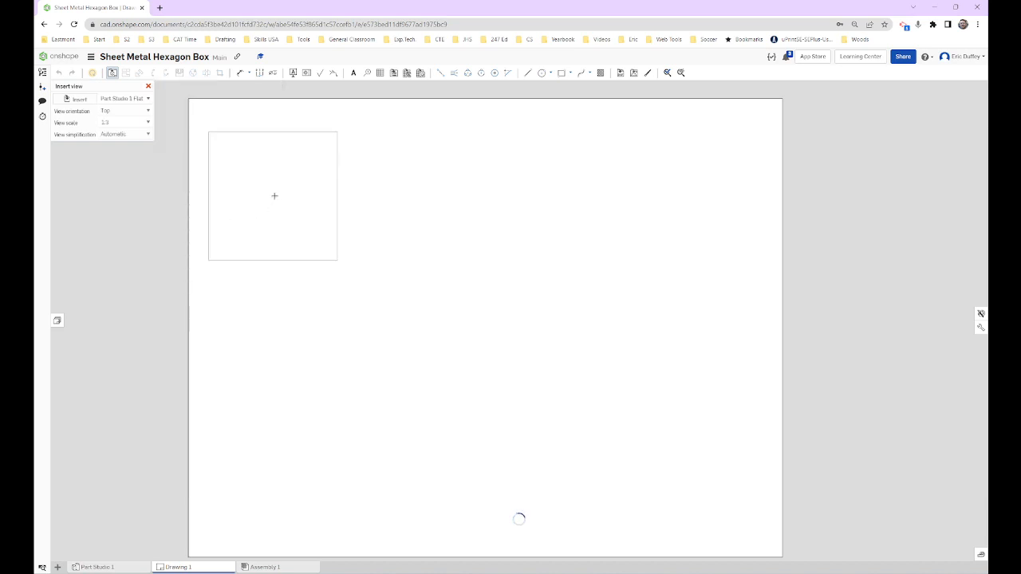
pyautogui.click(148, 123)
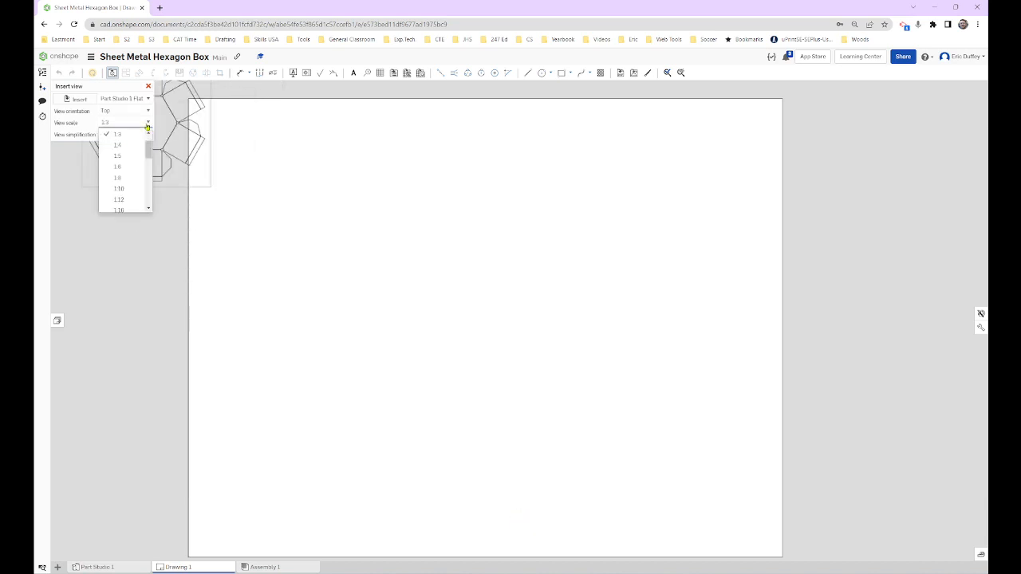
pyautogui.scroll(2, 147, 131)
pyautogui.click(137, 144)
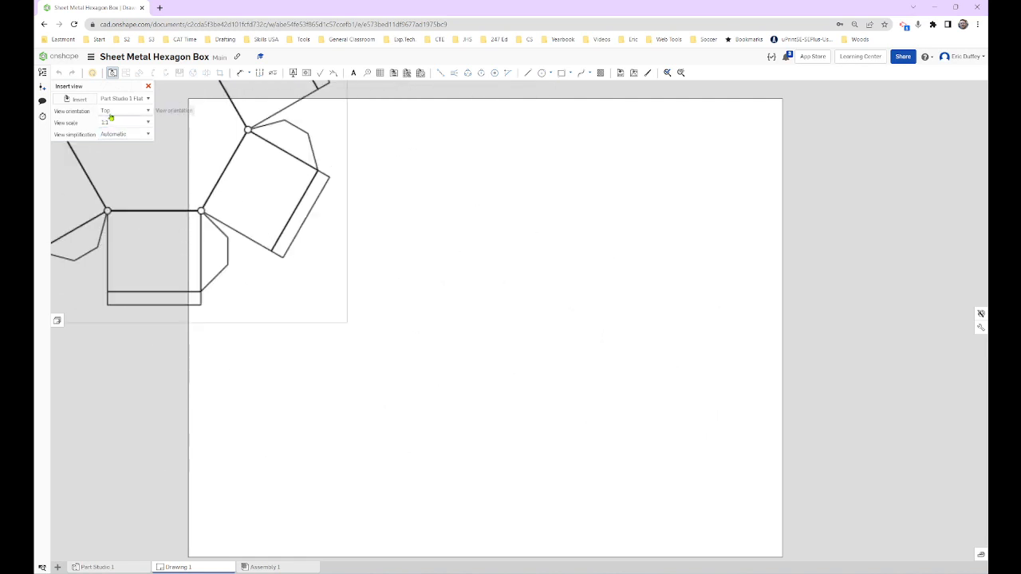
pyautogui.click(450, 309)
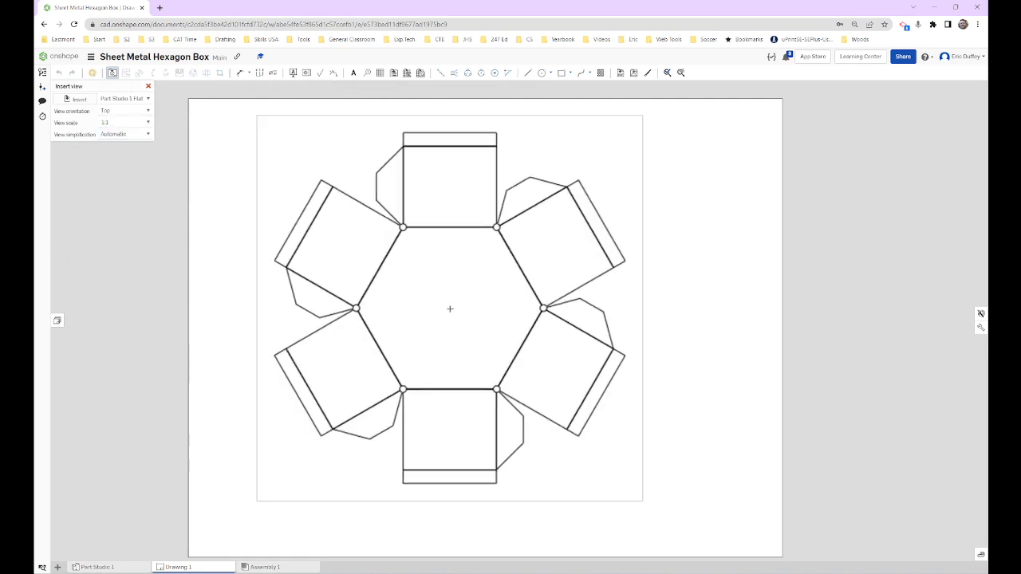
pyautogui.click(474, 310)
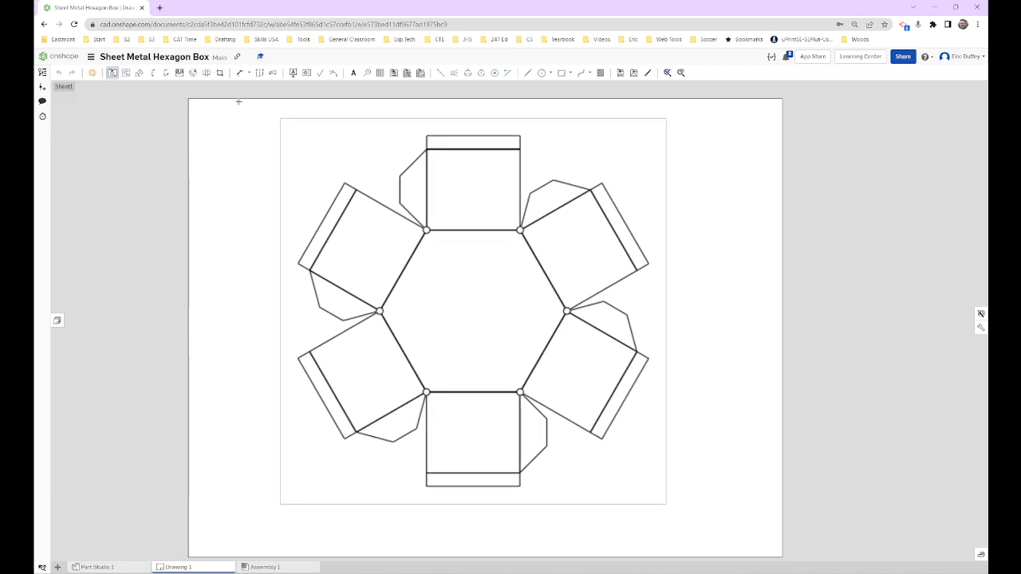
# Step: Hide the bend notes on the flat pattern view
pyautogui.moveTo(165, 84); pyautogui.dragTo(479, 247)
pyautogui.rightClick(496, 295)
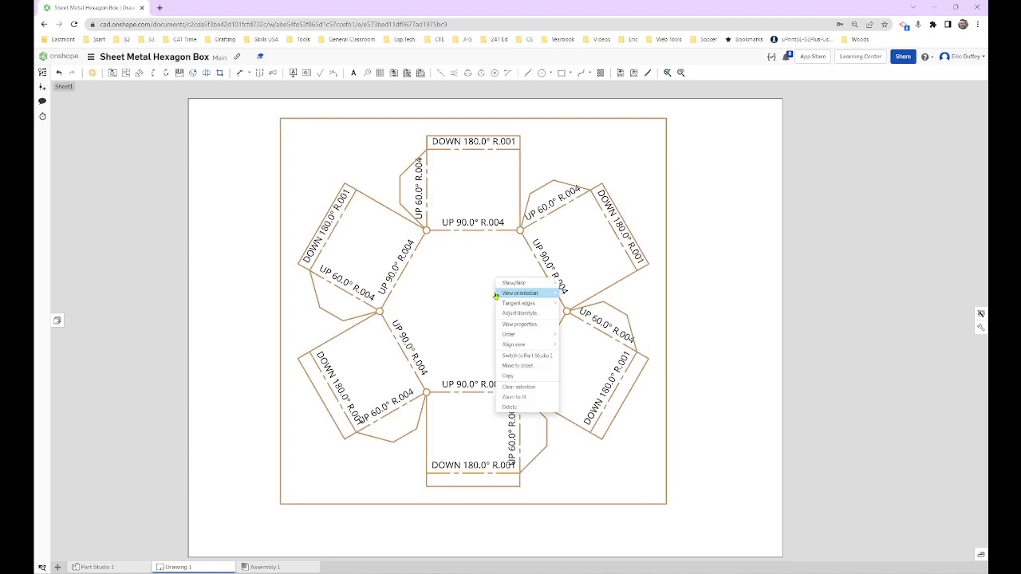
pyautogui.moveTo(518, 288)
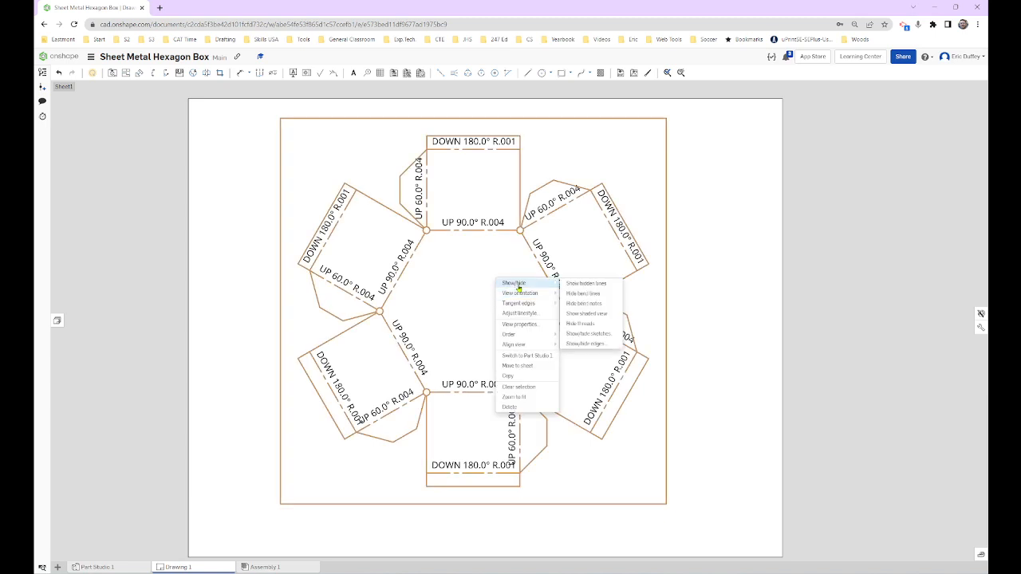
pyautogui.click(593, 305)
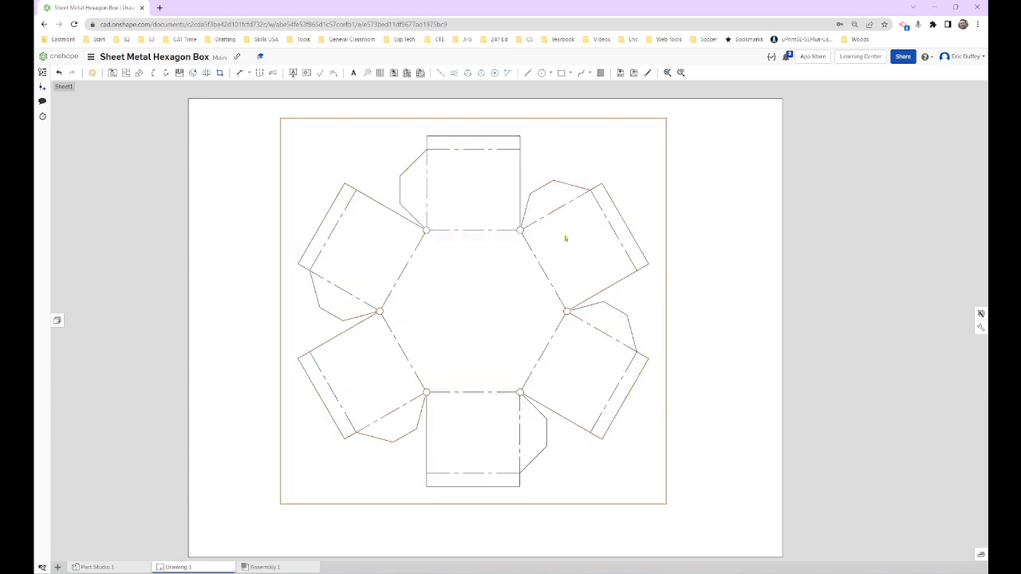
# Step: Add a note with the teacher's title and surname in the middle of the hexagon base, and enlarge its text
pyautogui.click(355, 73)
pyautogui.click(432, 299)
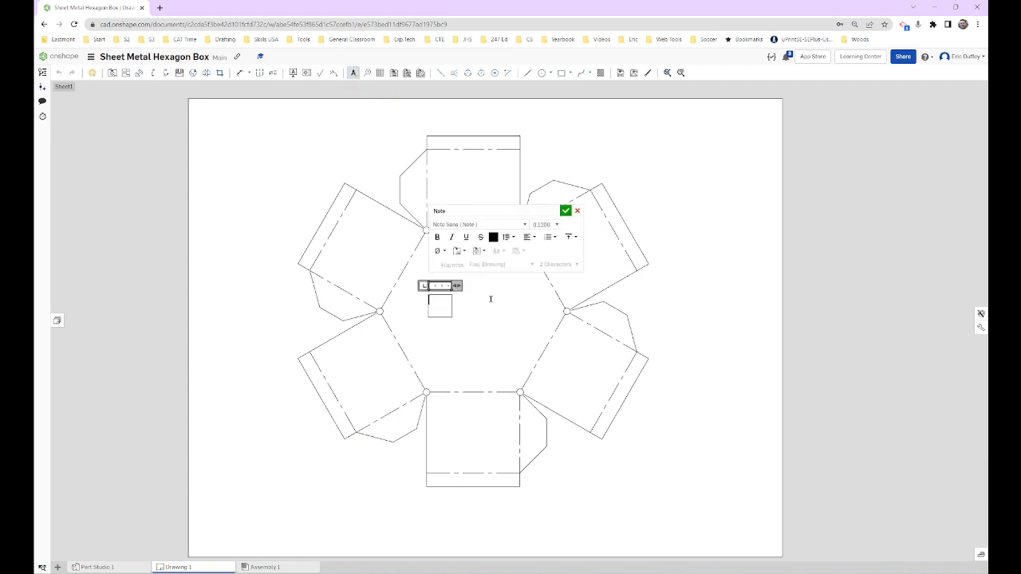
pyautogui.write('Mr. Duffey')
pyautogui.hotkey('ctrl', 'a')
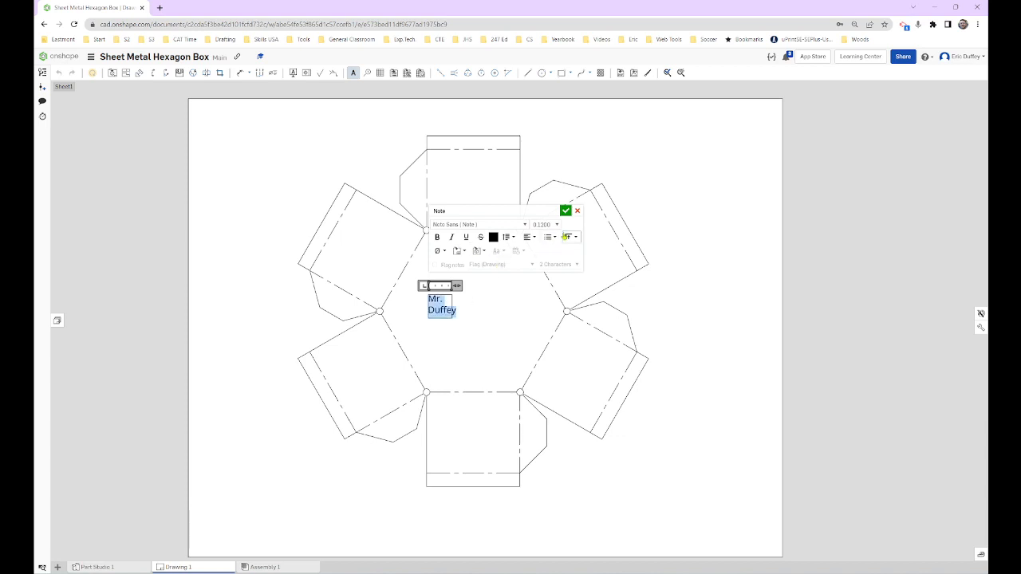
pyautogui.click(550, 226)
pyautogui.press('BackSpace')
pyautogui.write('2')
pyautogui.click(566, 210)
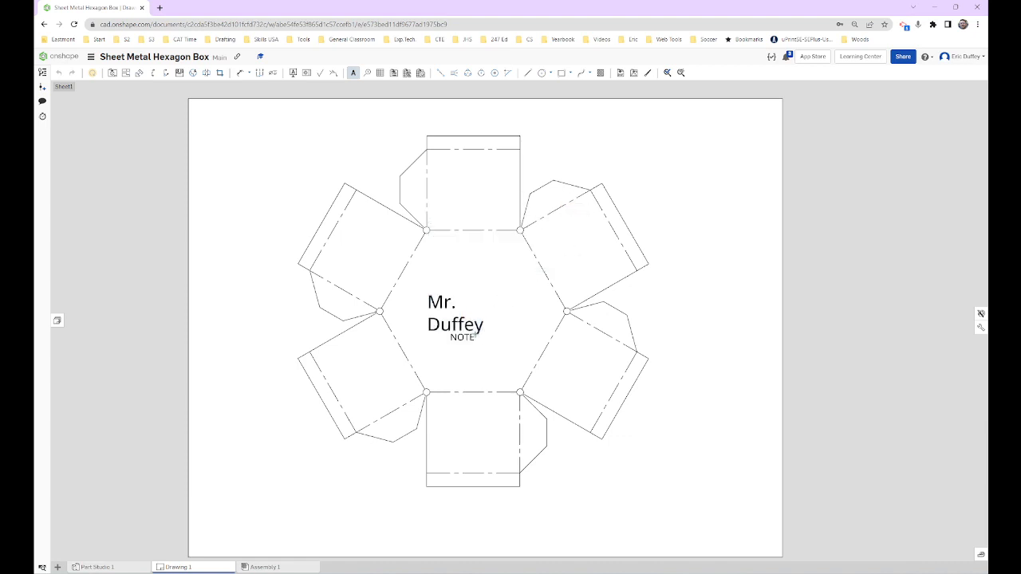
pyautogui.press('Escape')
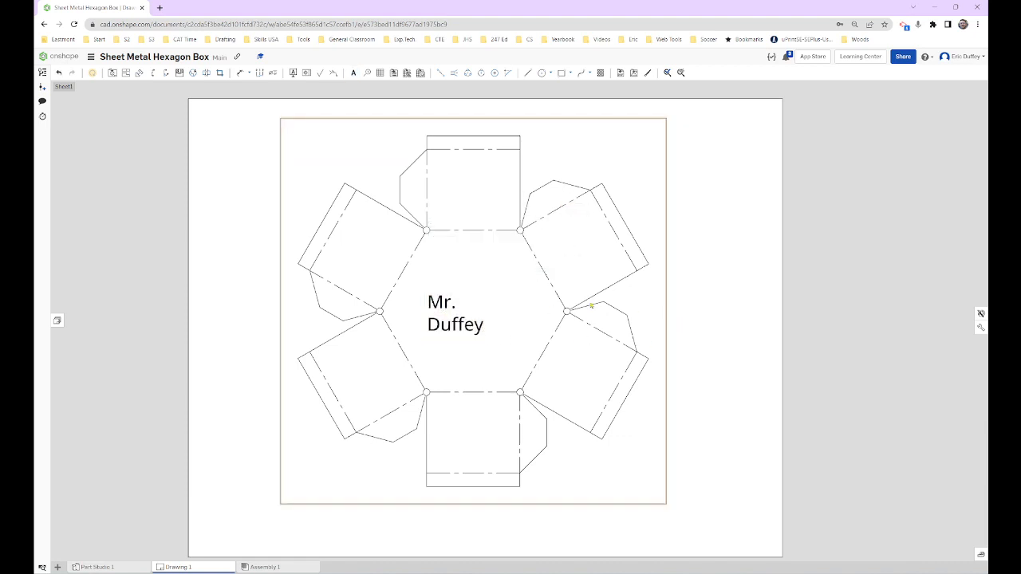
# Step: Export the Drawing 1 flat pattern sheet to a file, selecting the export format
pyautogui.rightClick(195, 568)
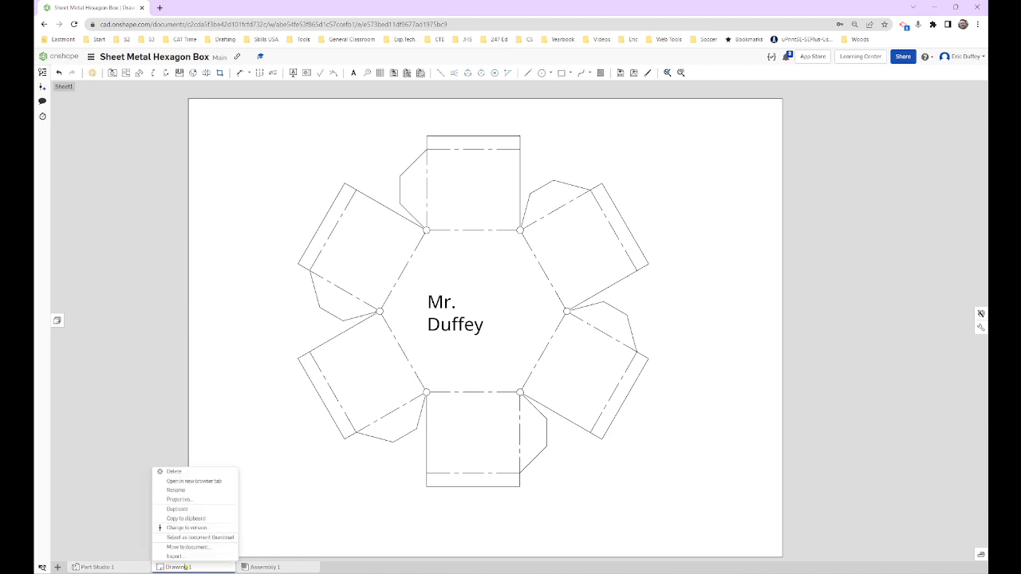
pyautogui.click(181, 556)
pyautogui.click(490, 115)
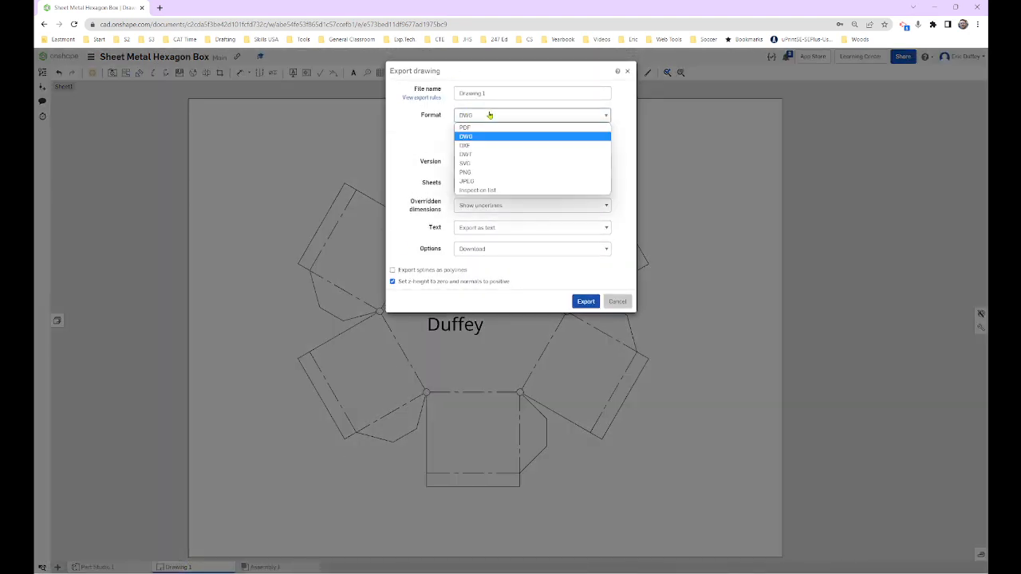
pyautogui.click(515, 151)
pyautogui.click(585, 232)
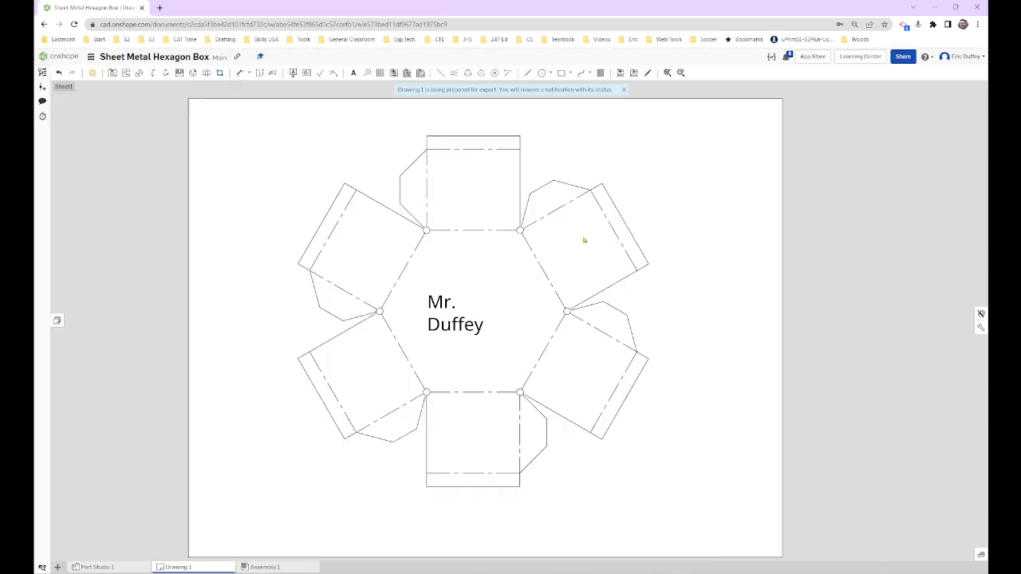